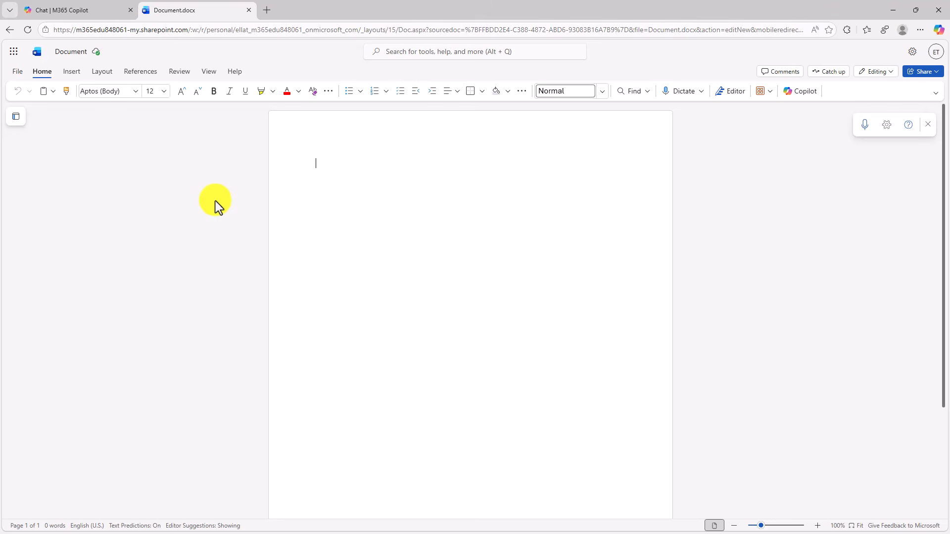
Open the Learning Activities app from the Microsoft 365 app launcher
click(14, 53)
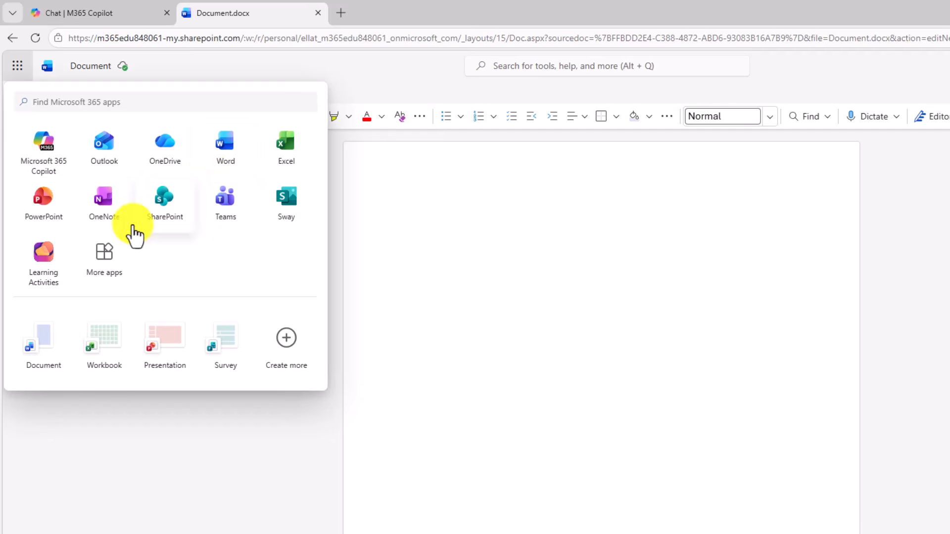
click(46, 267)
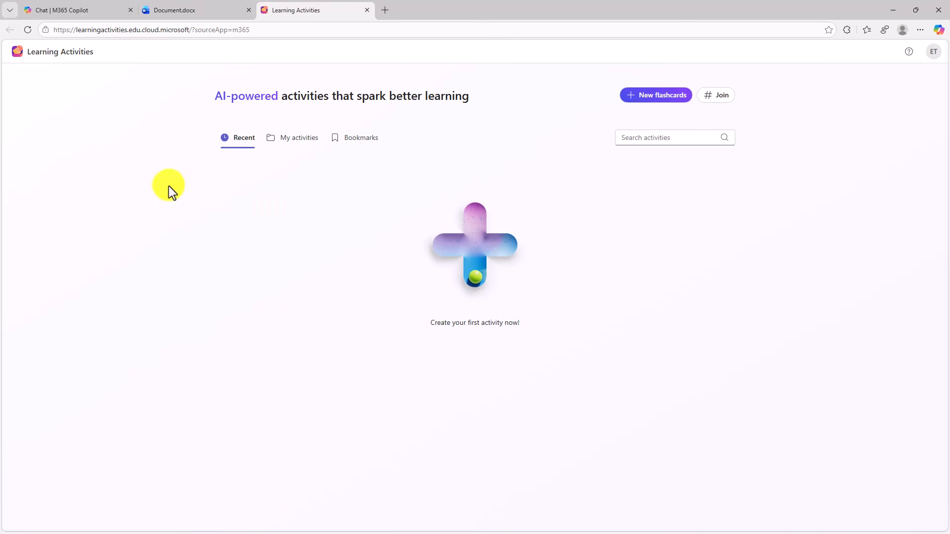
Look for Learning Activities in Microsoft 365 Copilot's Education apps and full app list, and in the Word document's app launcher
click(84, 10)
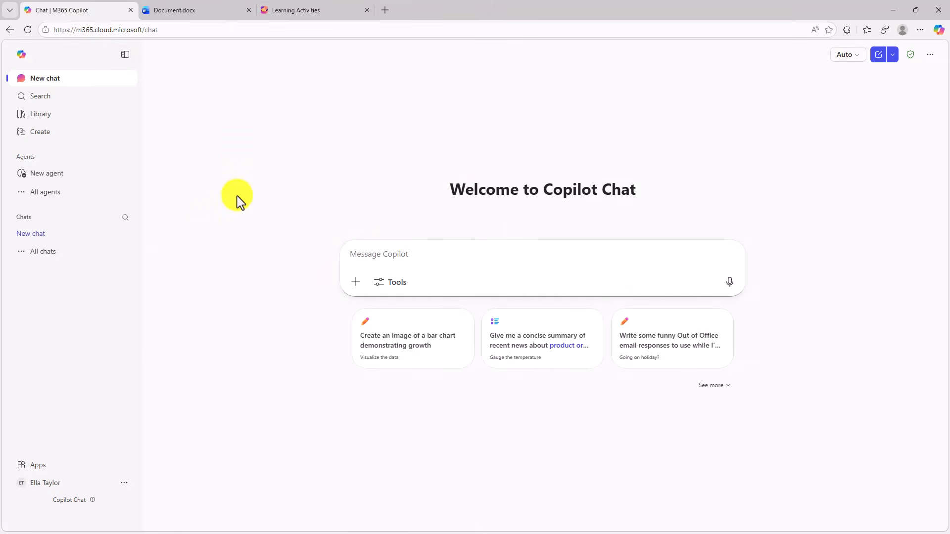
click(33, 469)
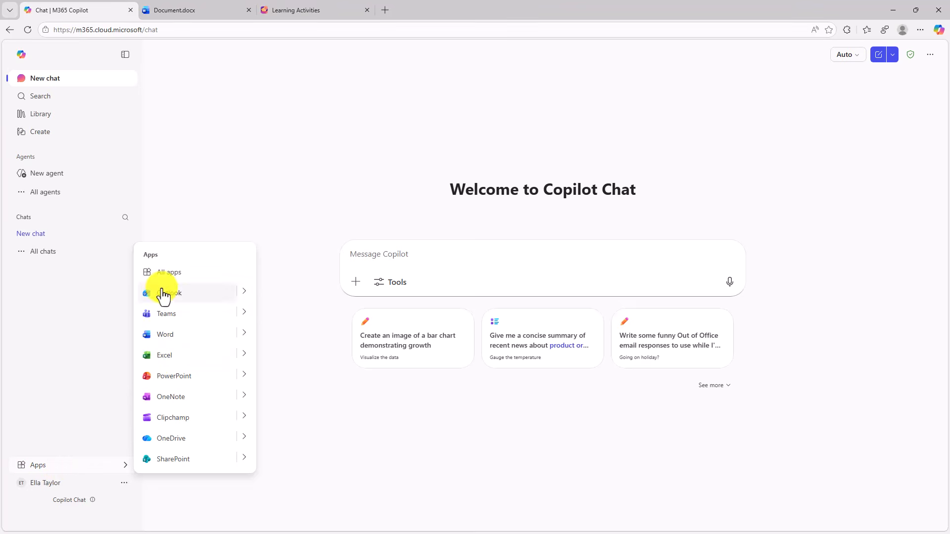
click(170, 271)
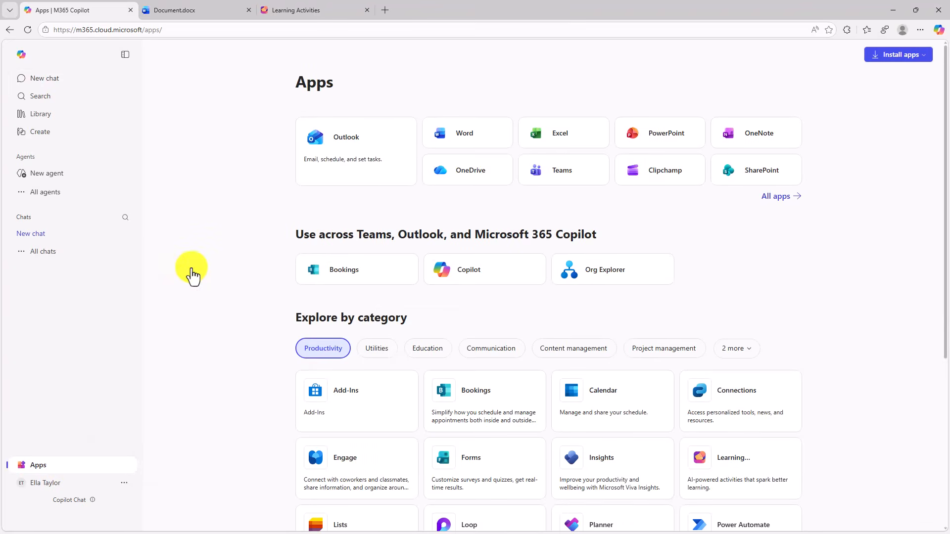
scroll(212, 267, down, 3)
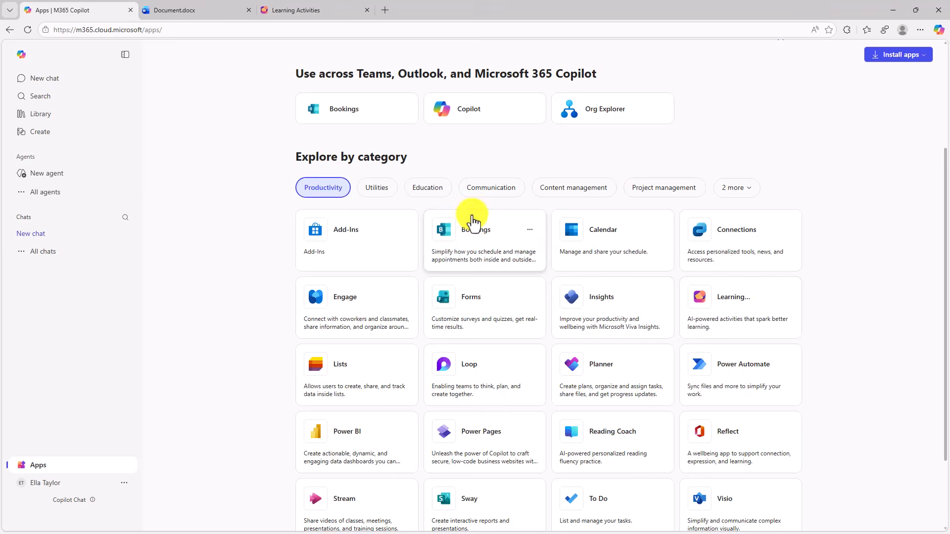
click(438, 193)
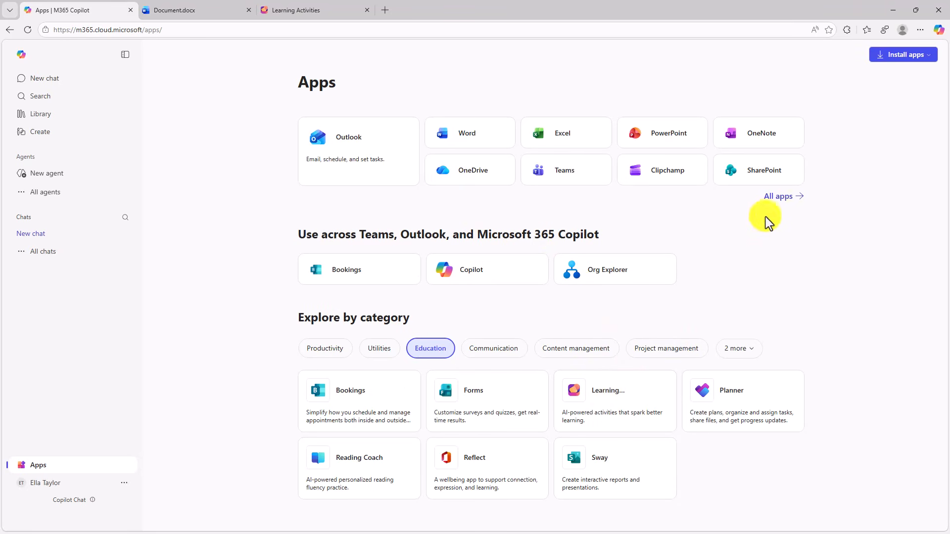
click(786, 197)
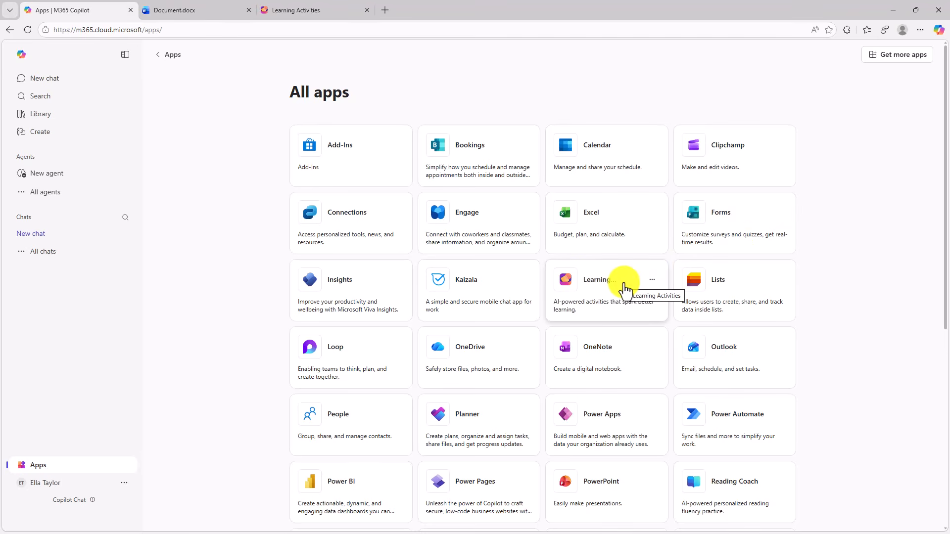
click(213, 12)
click(14, 52)
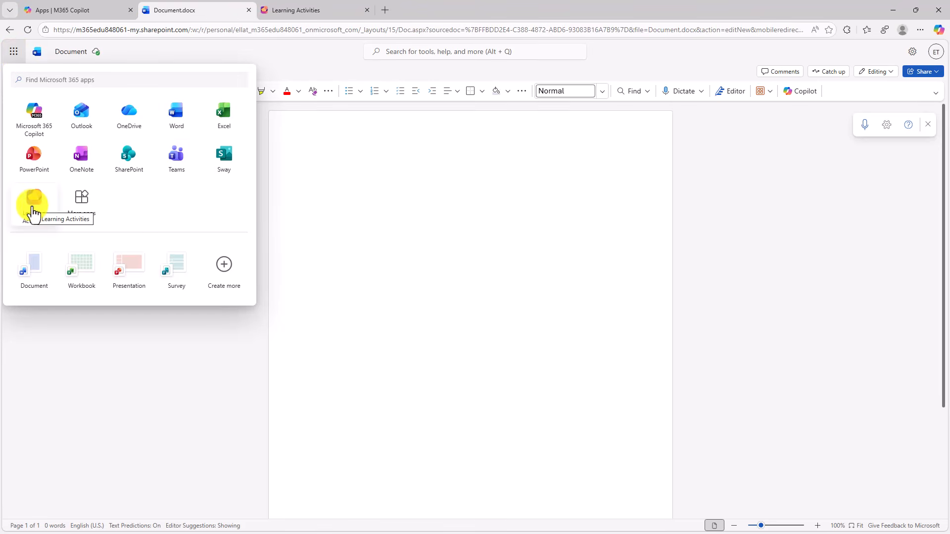
Switch to Learning Activities, start a new flashcard set and paste the copied American Revolution notes as its learning content
click(316, 12)
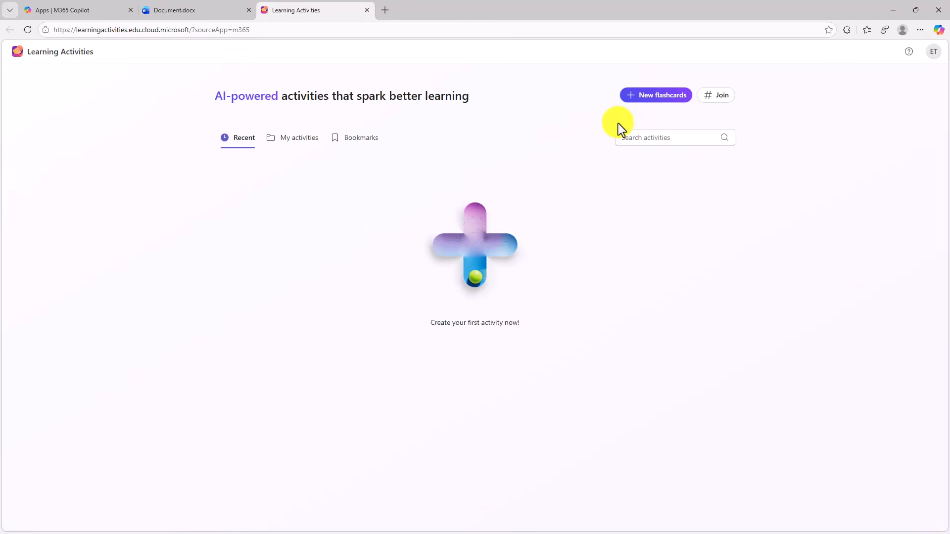
click(662, 98)
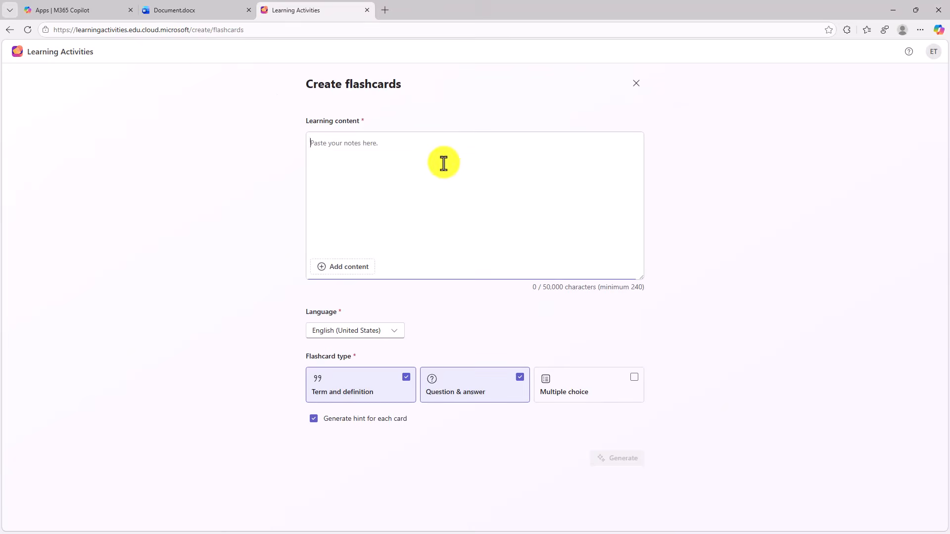
click(315, 146)
click(356, 144)
key(ctrl+v)
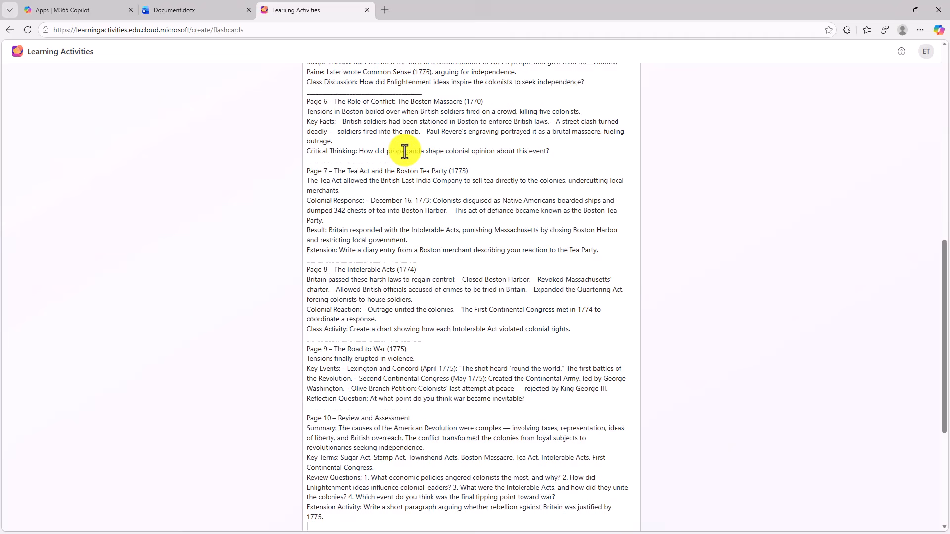
scroll(422, 228, up, 5)
scroll(415, 195, down, 10)
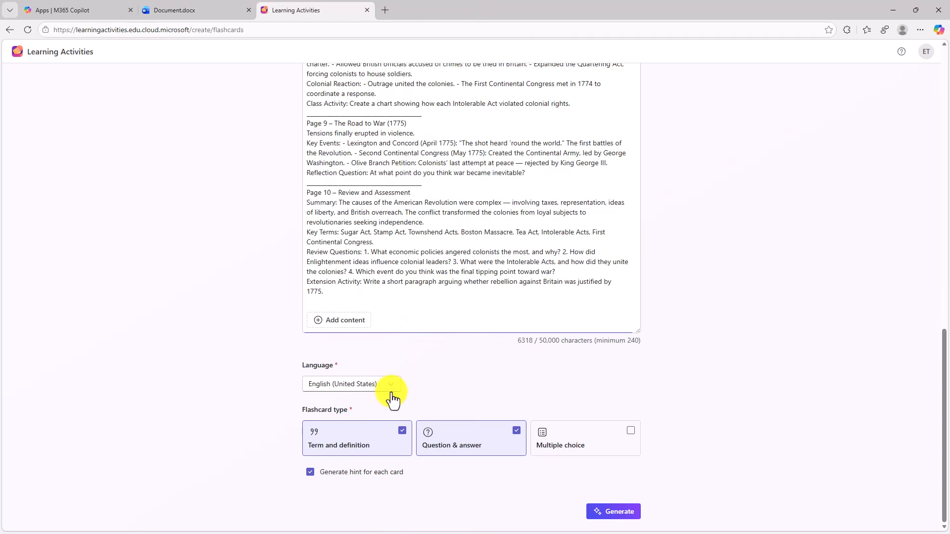
Look over the language choices and try different combinations of flashcard types and the option for generating hints
click(390, 385)
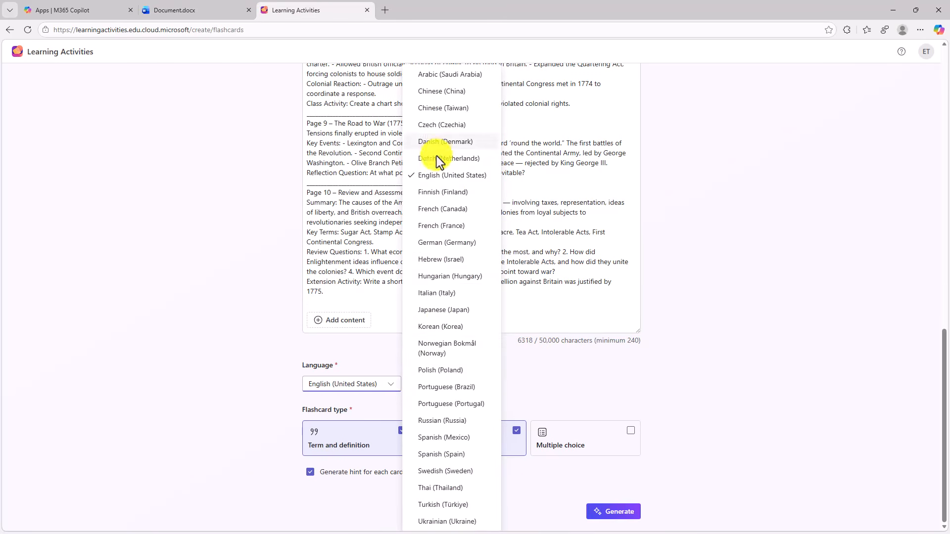
click(205, 272)
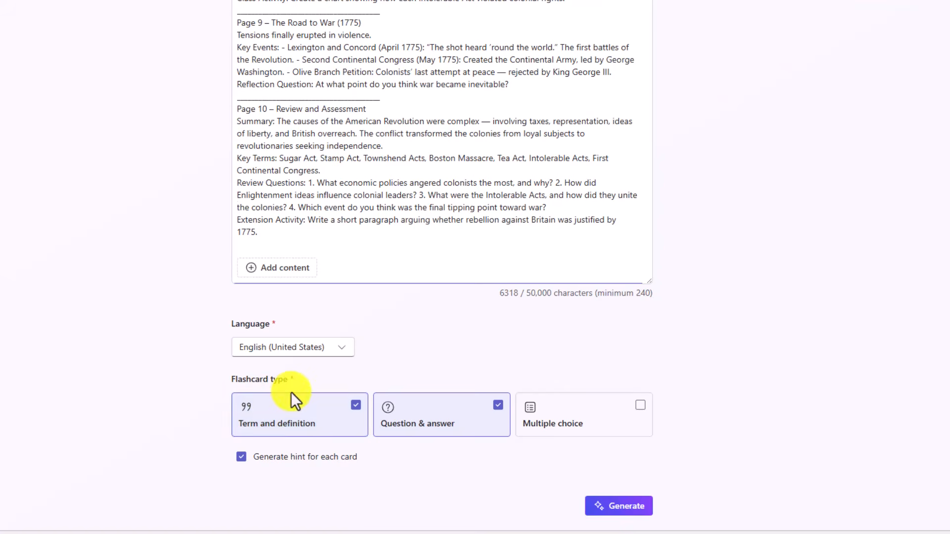
click(360, 407)
click(292, 431)
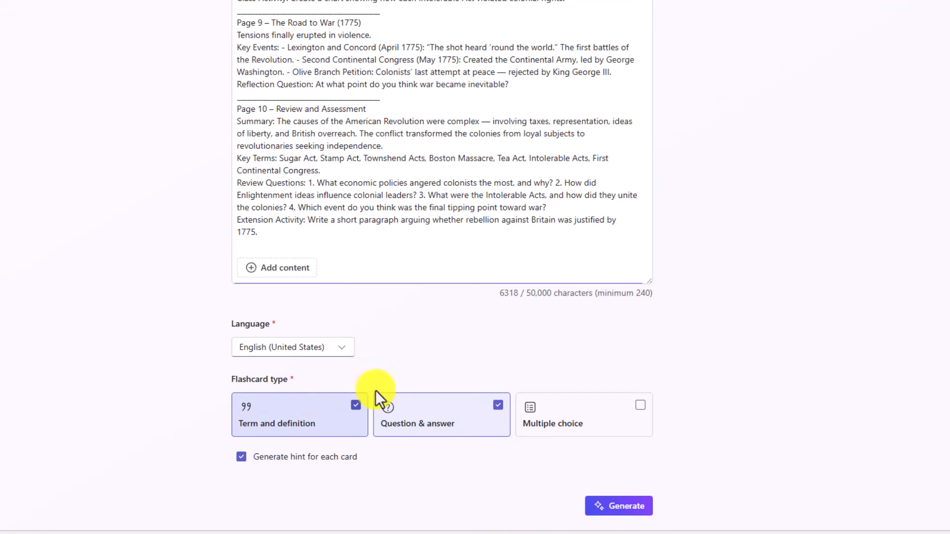
click(639, 406)
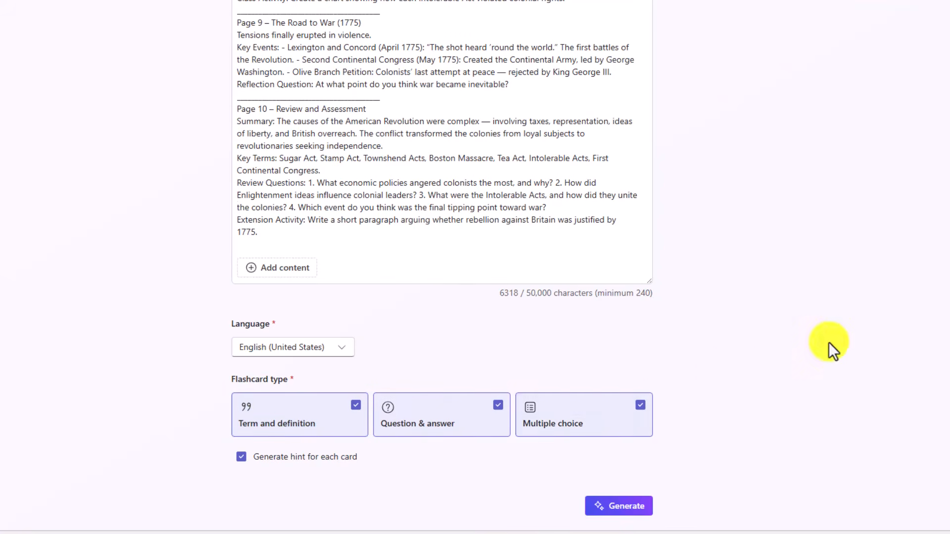
click(640, 406)
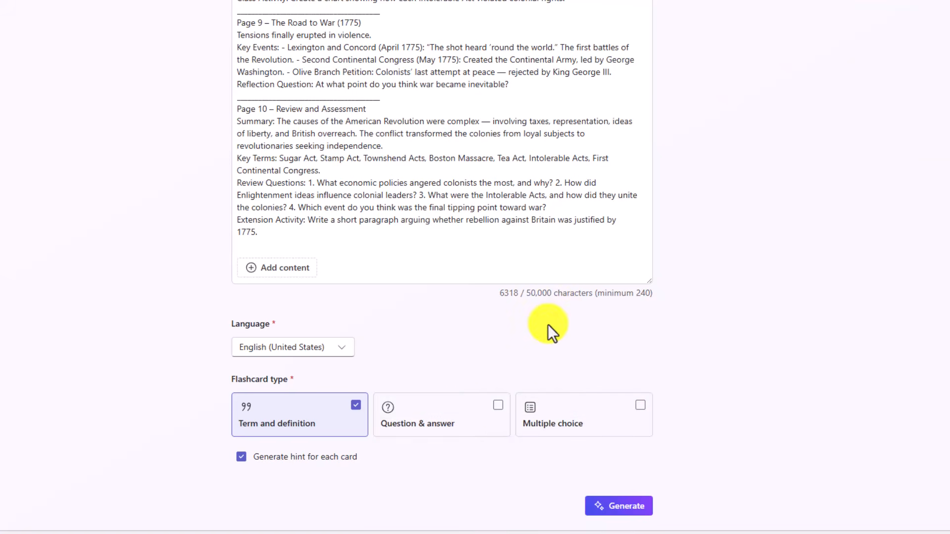
click(489, 406)
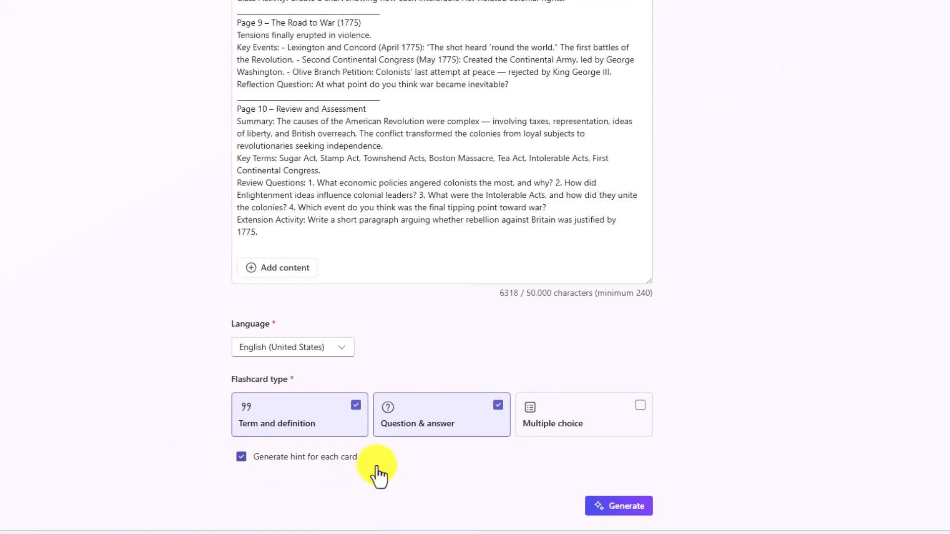
click(242, 458)
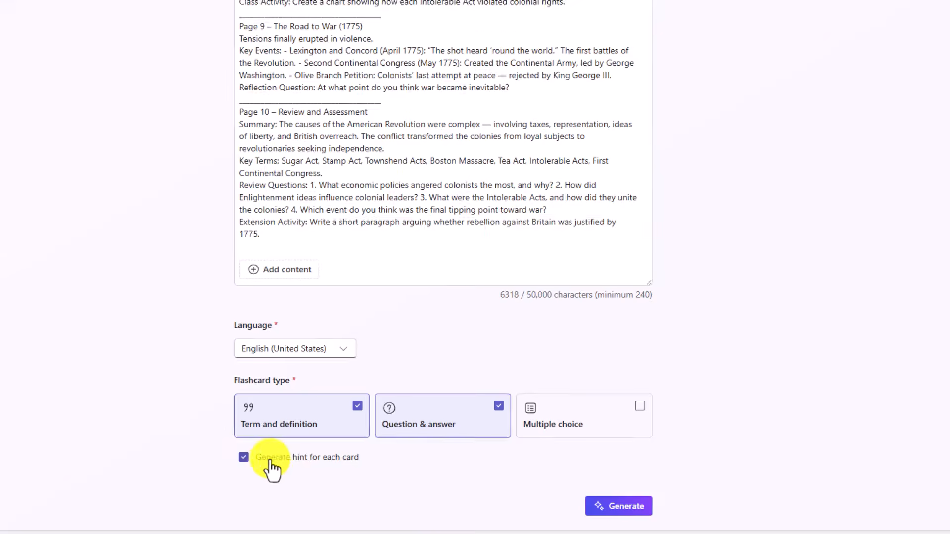
Generate flashcards of the Term and definition and Question & answer types with hints, and review the drafted cards
click(626, 507)
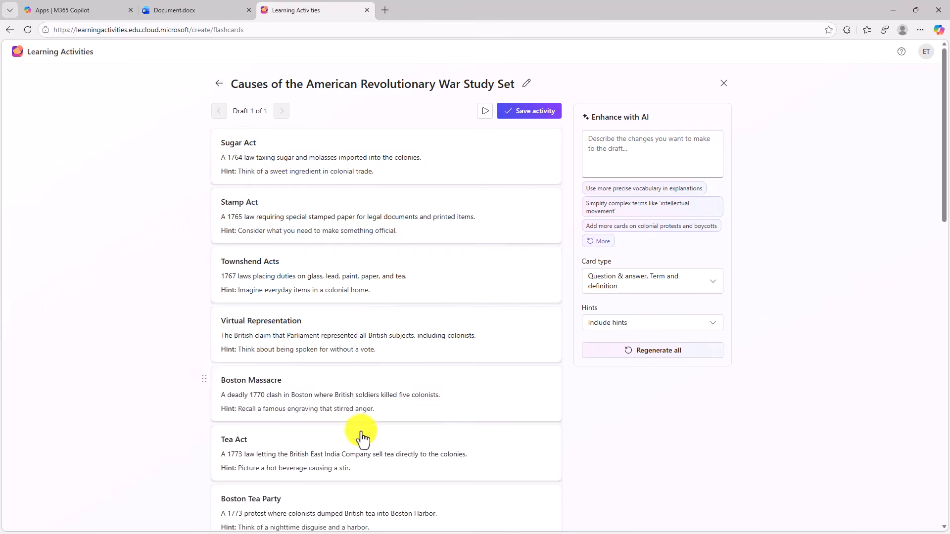
scroll(375, 354, down, 2)
scroll(376, 343, down, 5)
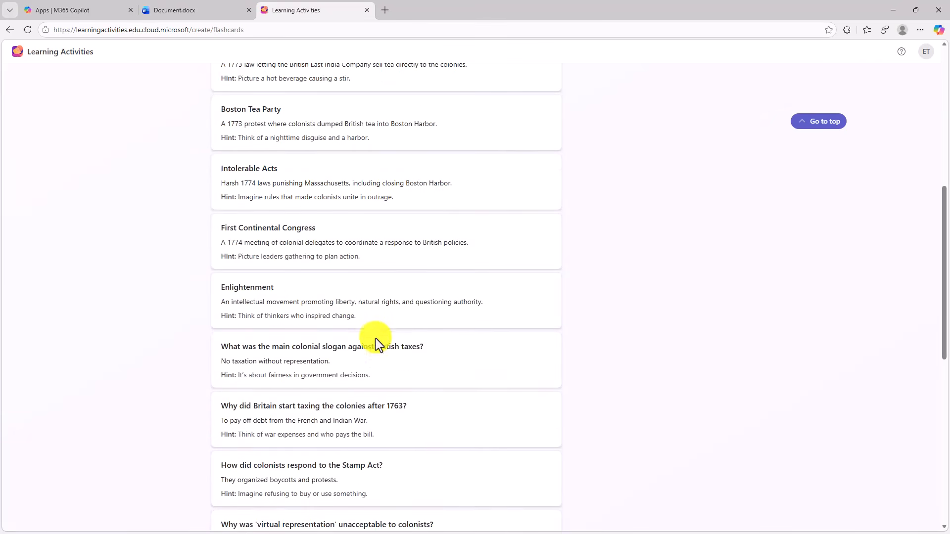
scroll(375, 339, down, 4)
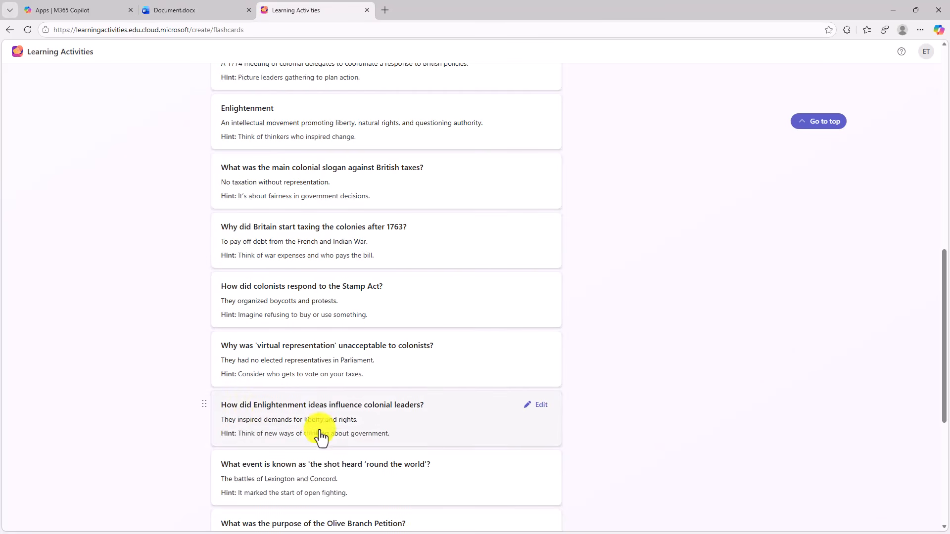
scroll(381, 371, up, 11)
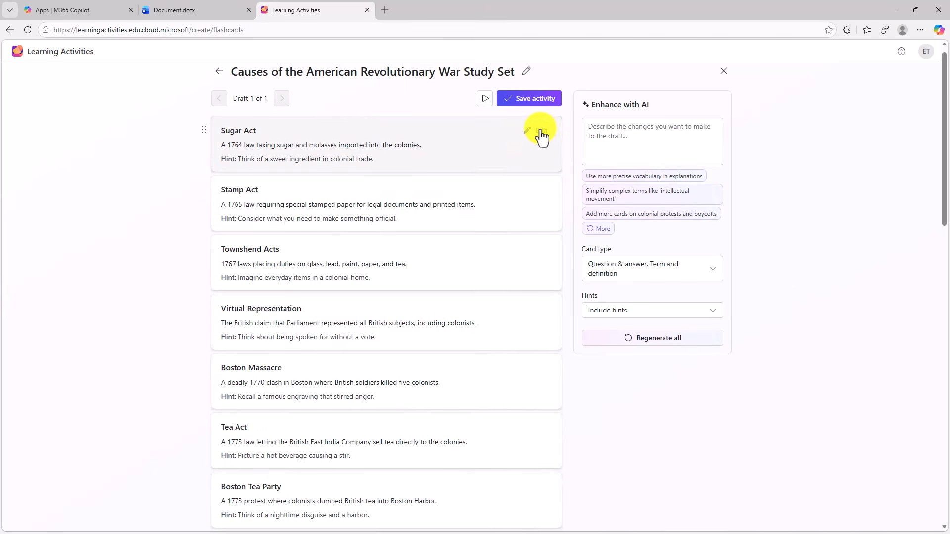
Edit the Sugar Act card and add the first suggested sugar image to its front side
click(538, 130)
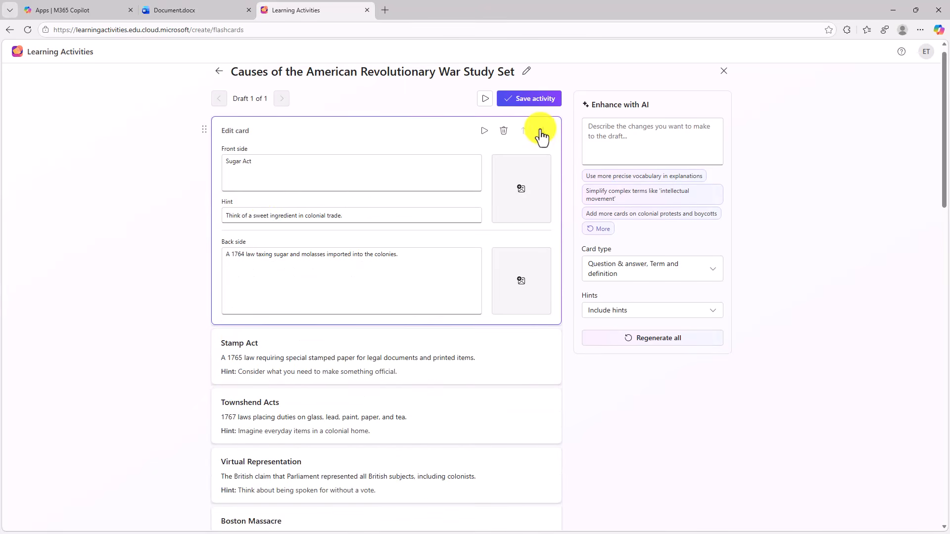
click(272, 162)
click(356, 216)
click(432, 256)
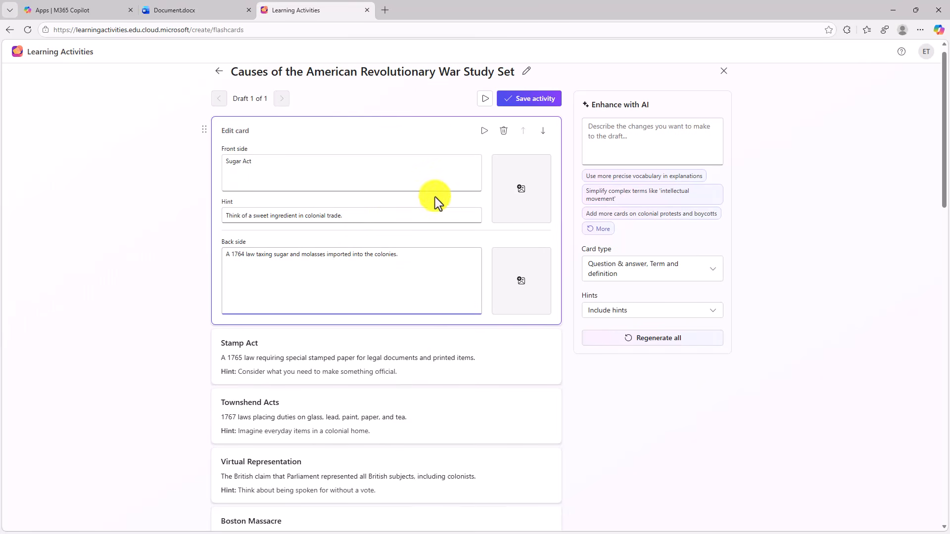
click(511, 193)
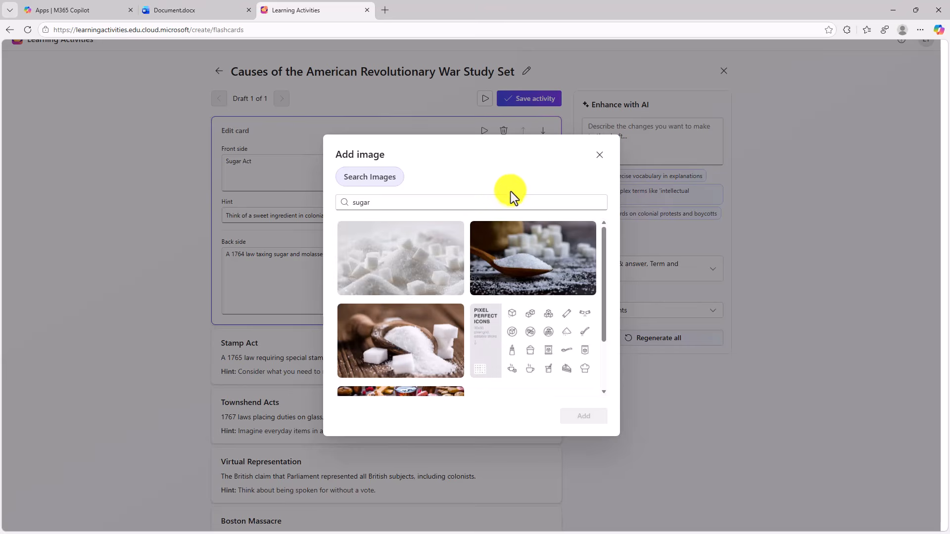
click(420, 254)
click(585, 424)
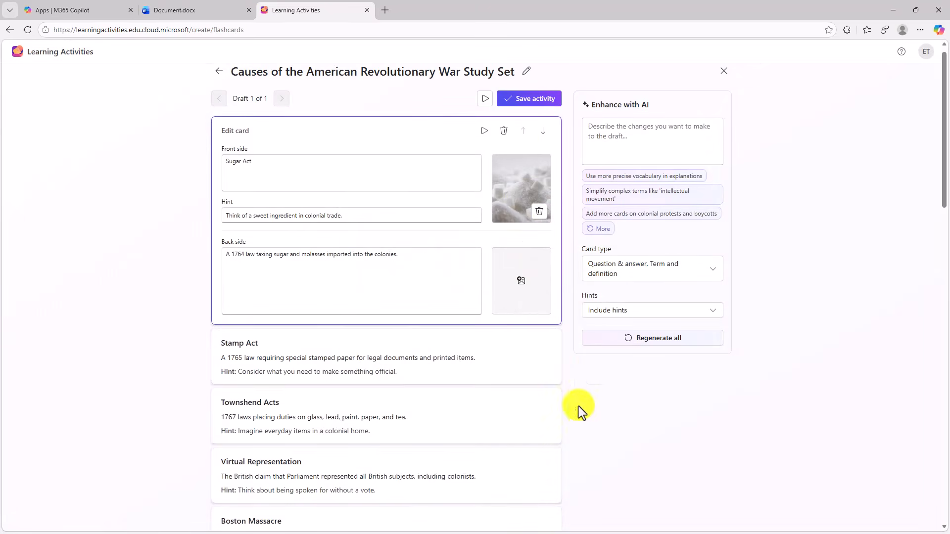
Edit the Stamp Act card and add a suggested stamp image to its front side
scroll(662, 385, down, 2)
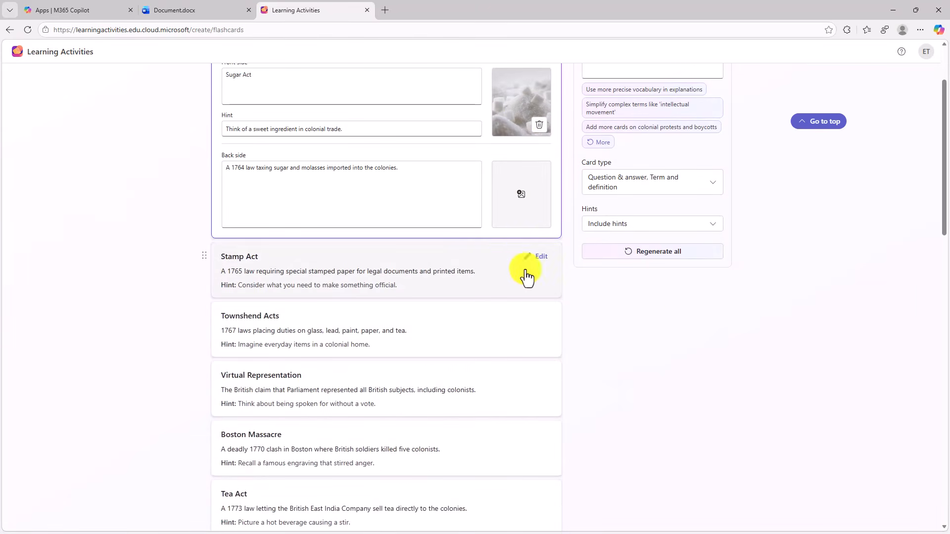
click(543, 267)
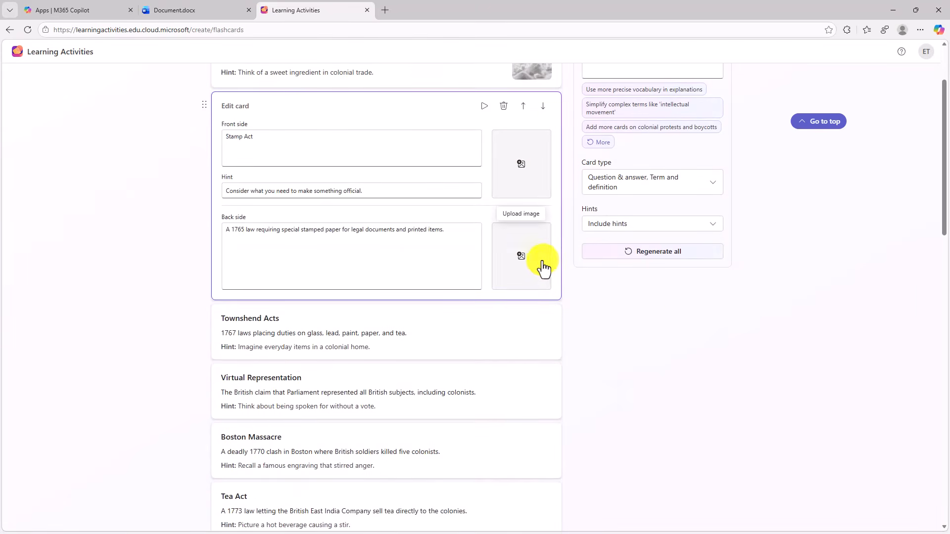
click(525, 174)
click(584, 420)
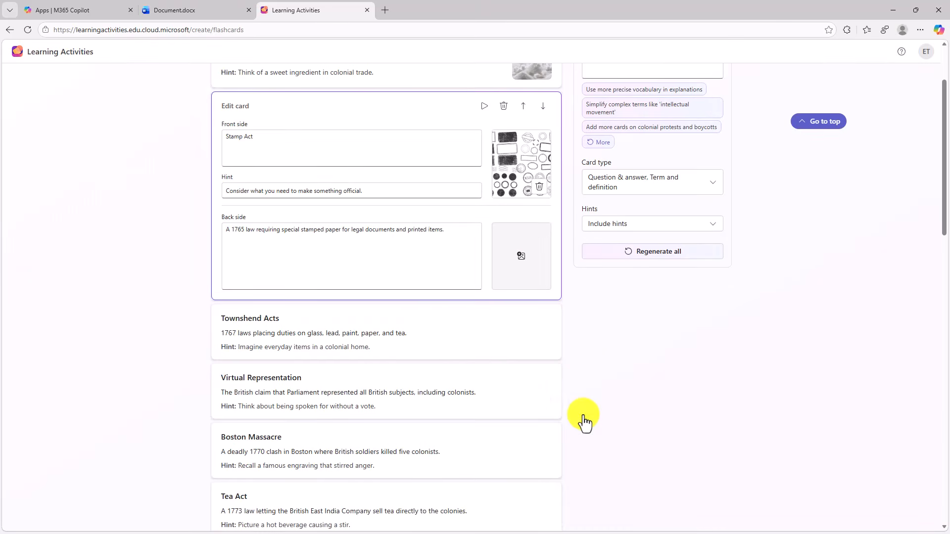
Move the Stamp Act card one place down, and reorder it to the first position in the set
scroll(617, 445, up, 3)
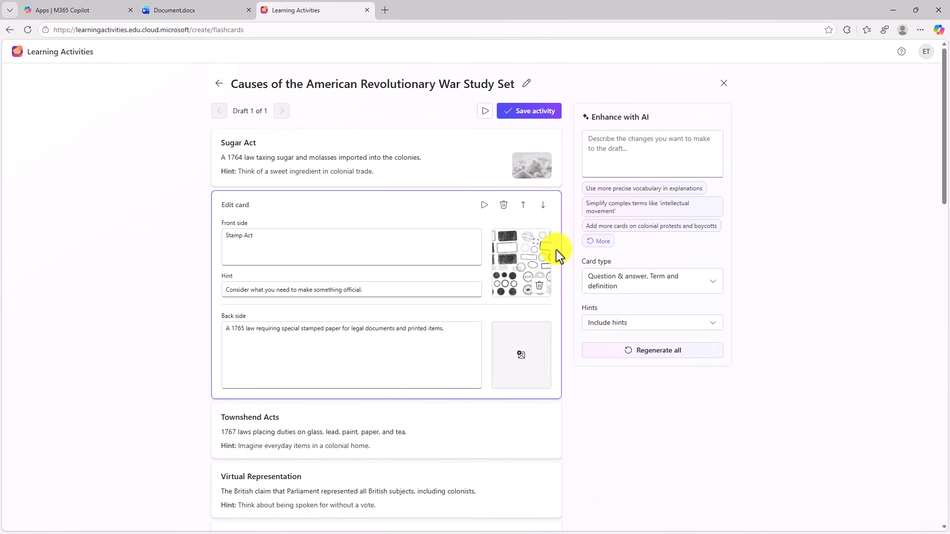
click(542, 205)
click(647, 462)
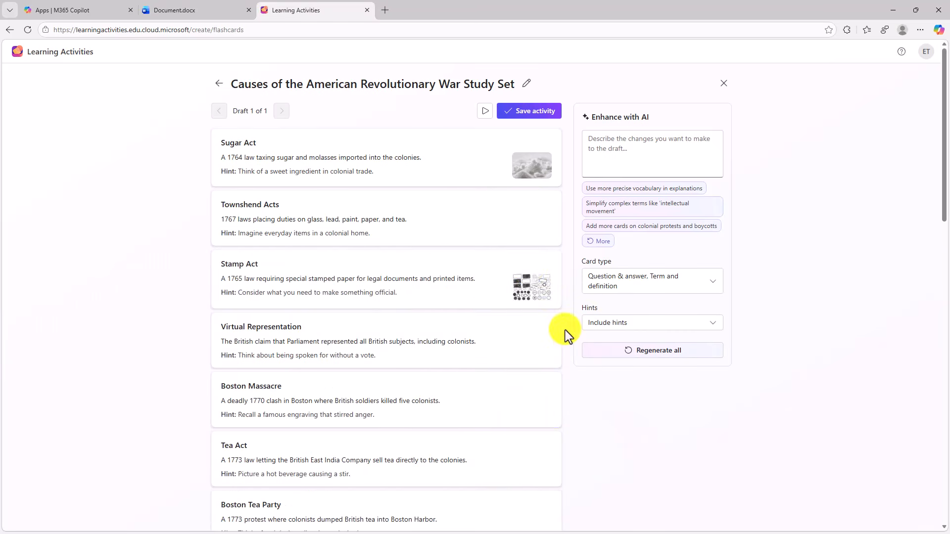
mouse_move(528, 270)
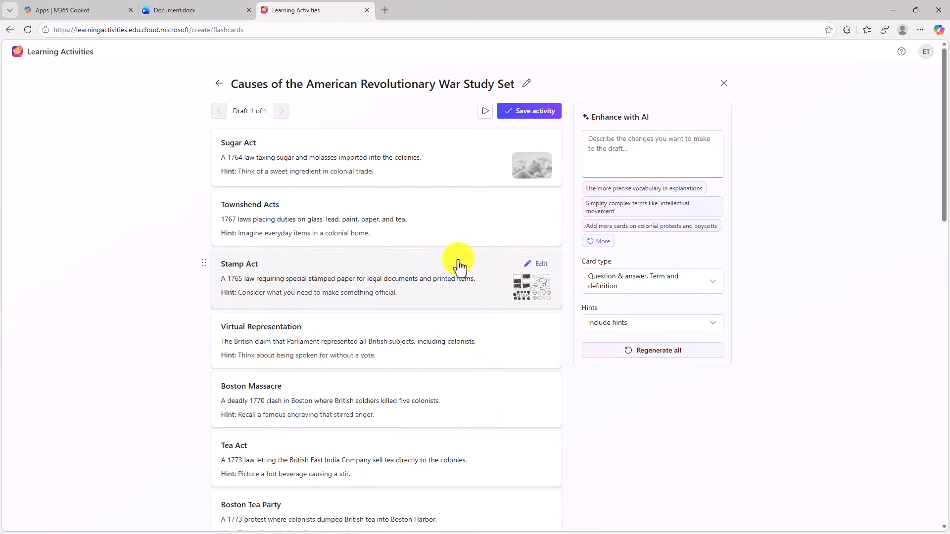
drag(204, 260, 202, 144)
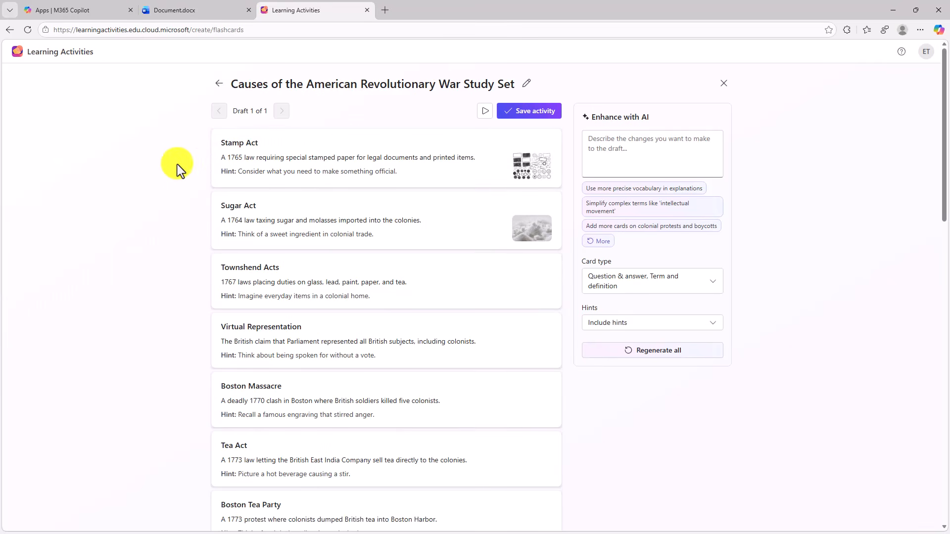
Preview the flashcard activity, flipping cards and marking them as known or still learning, and exit the preview
click(486, 110)
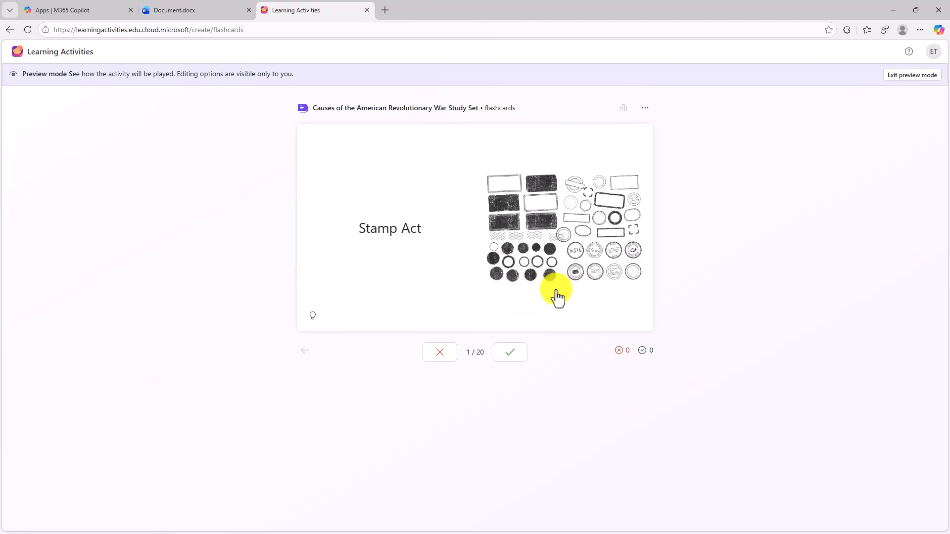
click(508, 216)
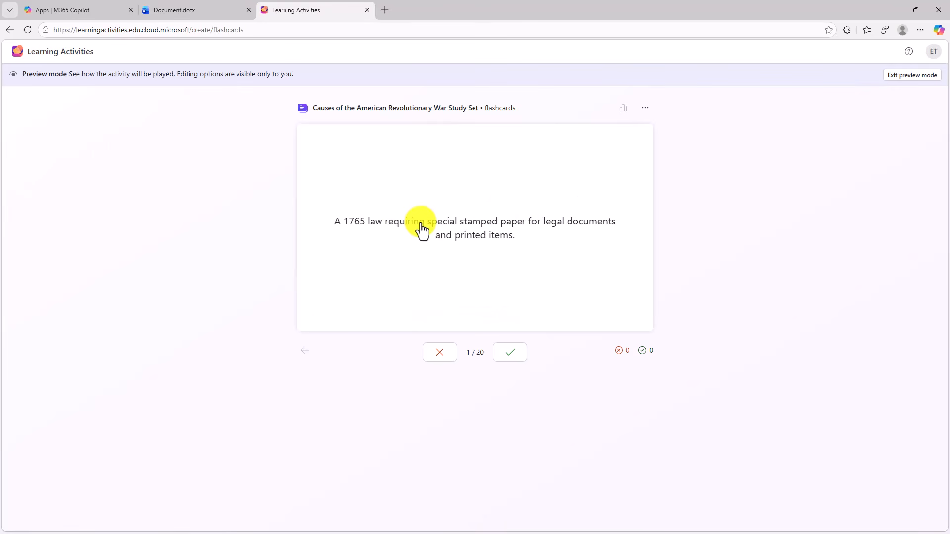
click(510, 353)
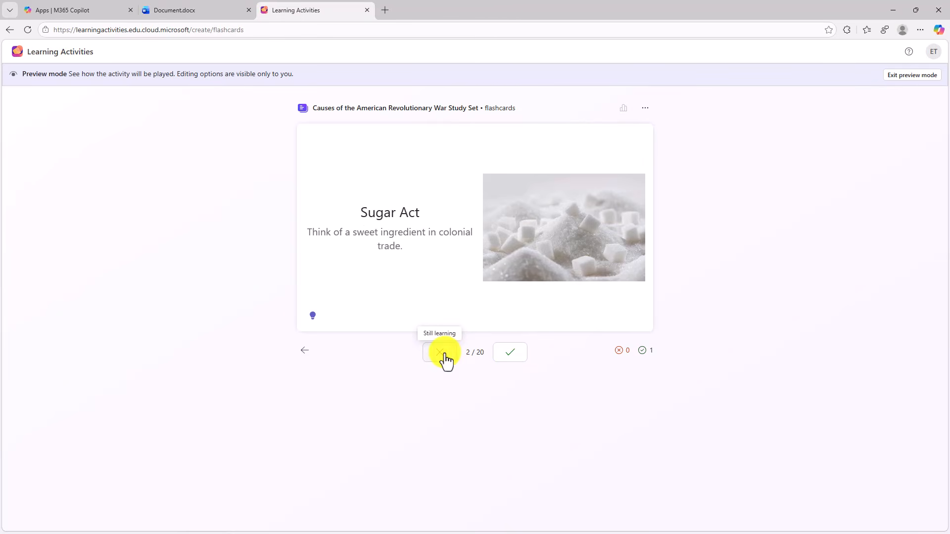
click(443, 352)
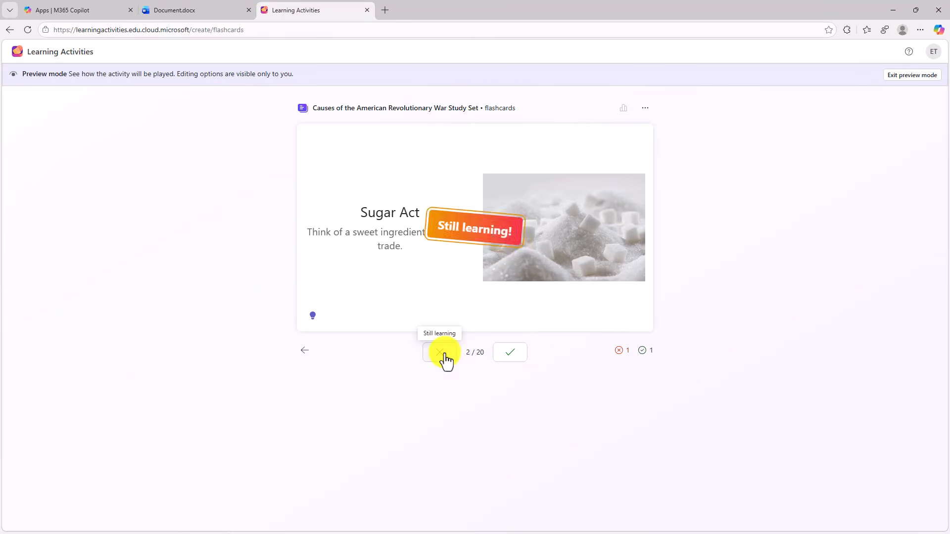
click(510, 355)
click(512, 357)
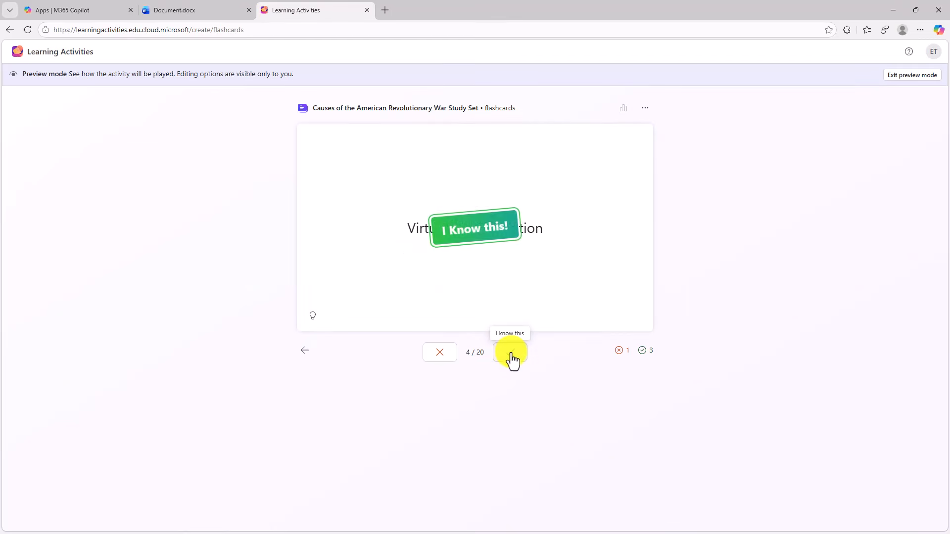
click(534, 242)
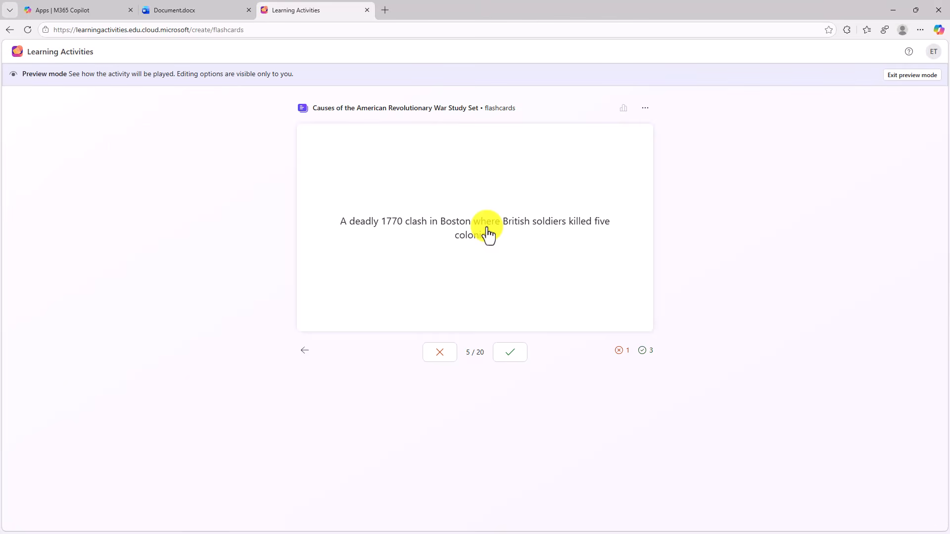
click(511, 355)
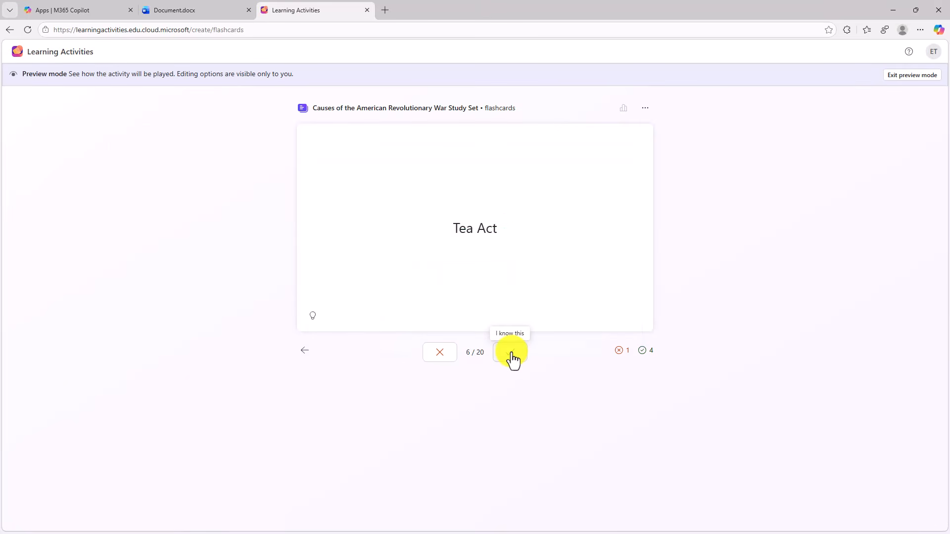
click(512, 355)
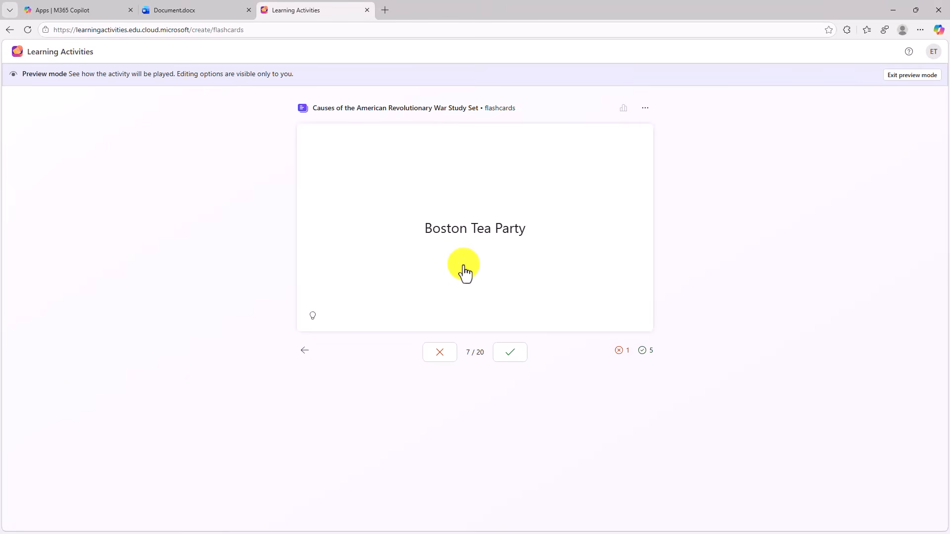
click(919, 77)
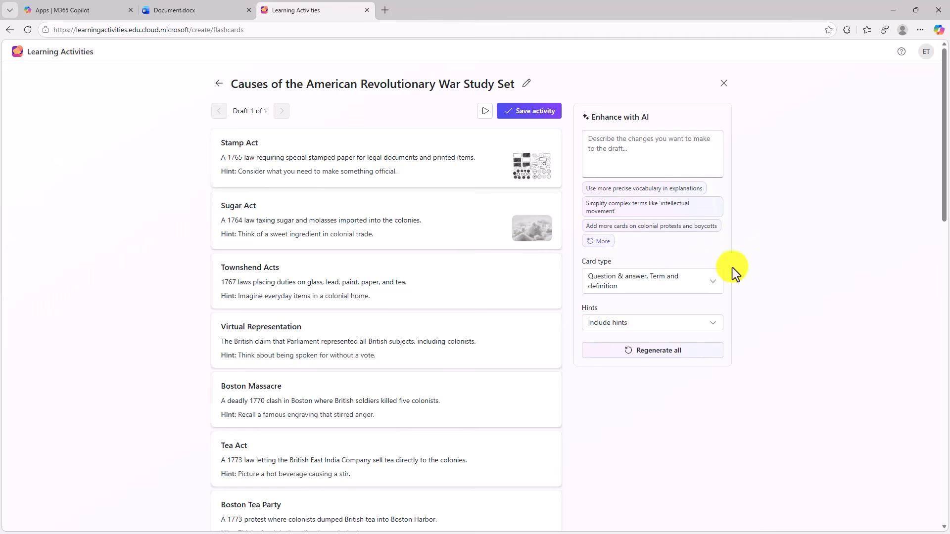
Regenerate all cards with the suggestion "Use more precise vocabulary in explanations", adding the Multiple choice type and excluding hints, overriding manual edits
click(640, 191)
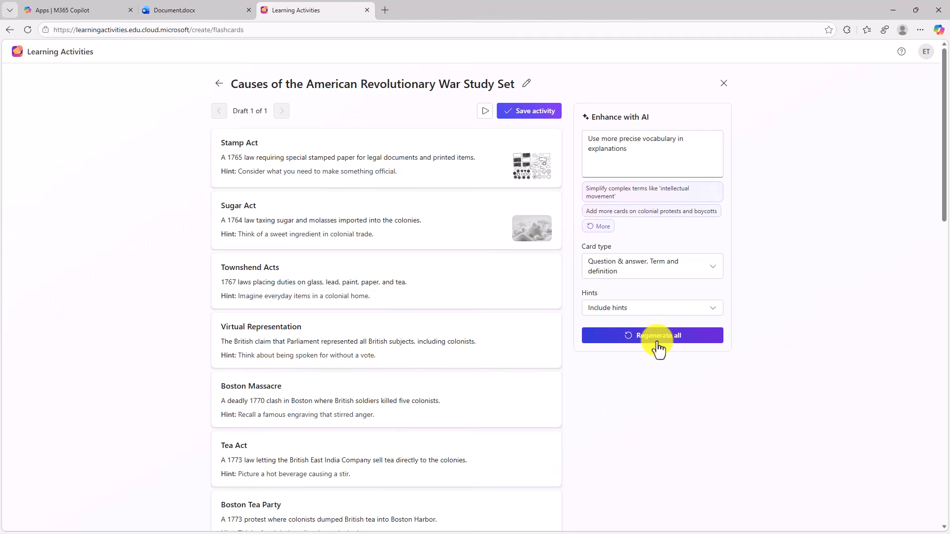
click(664, 272)
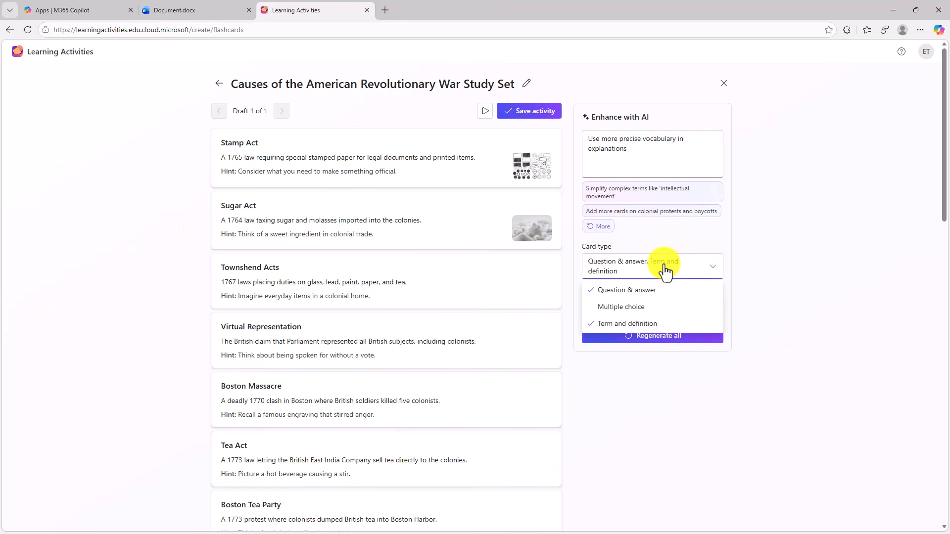
click(634, 312)
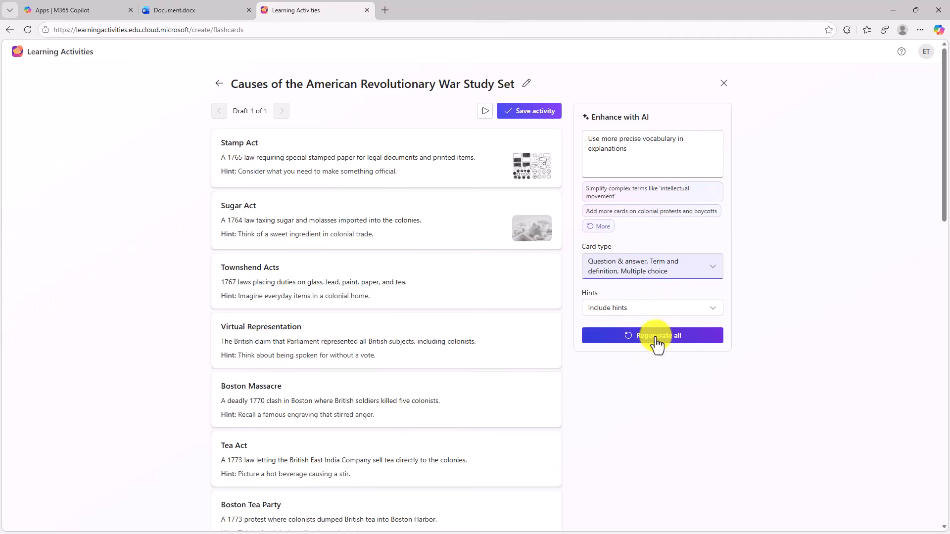
click(672, 312)
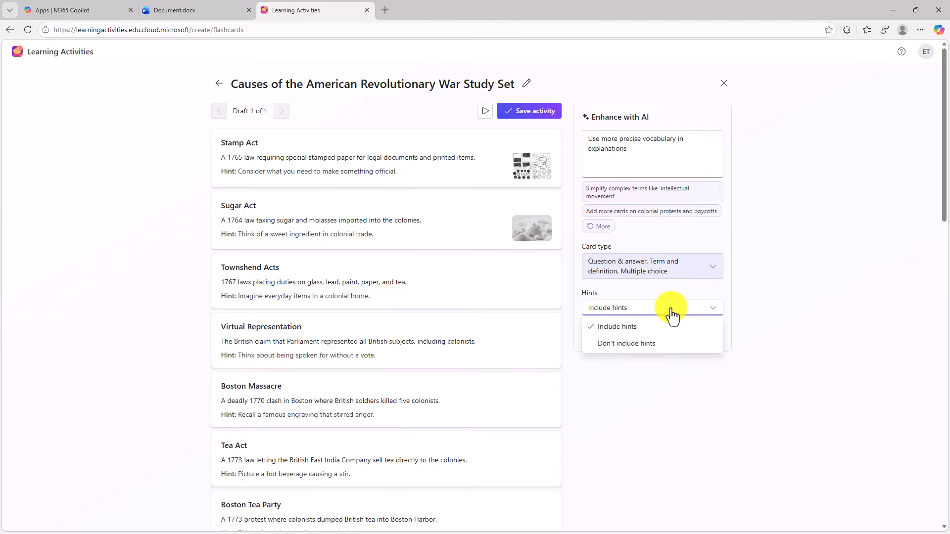
click(642, 349)
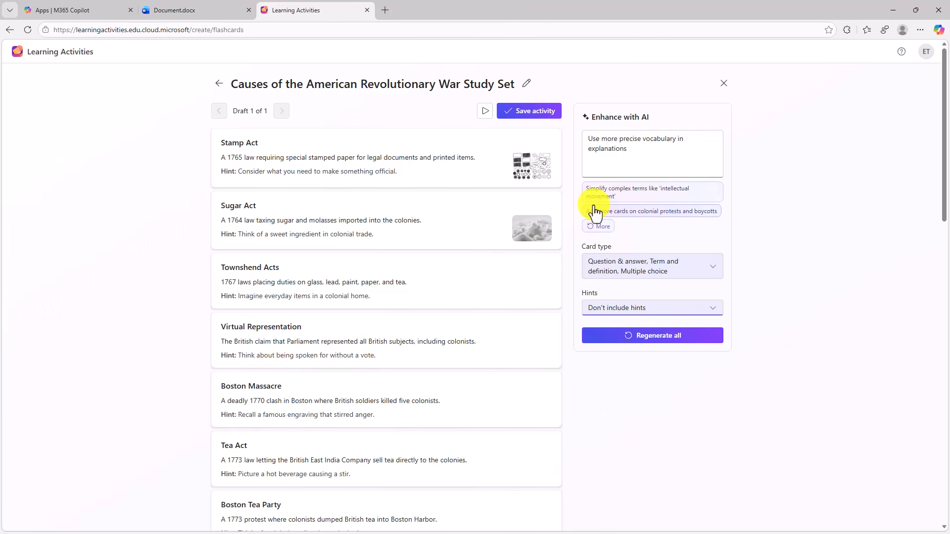
click(665, 337)
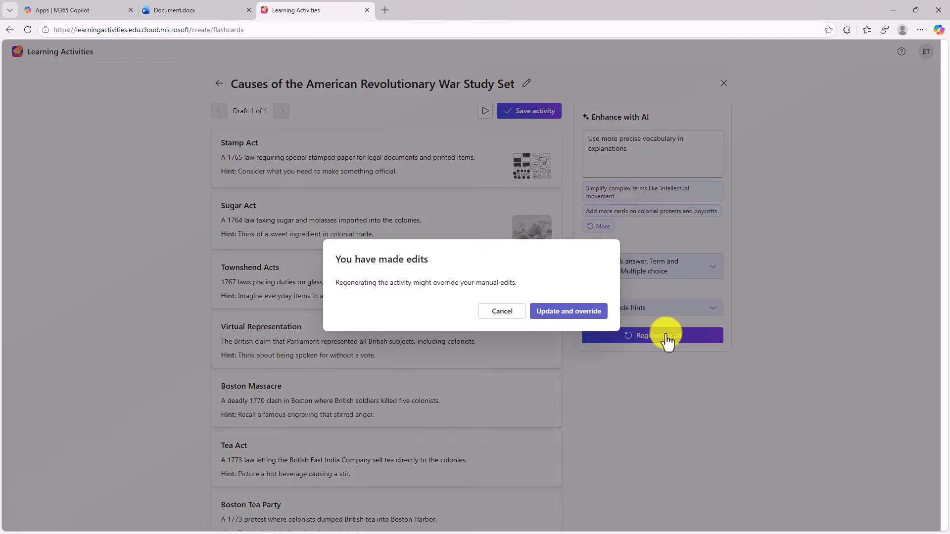
click(573, 312)
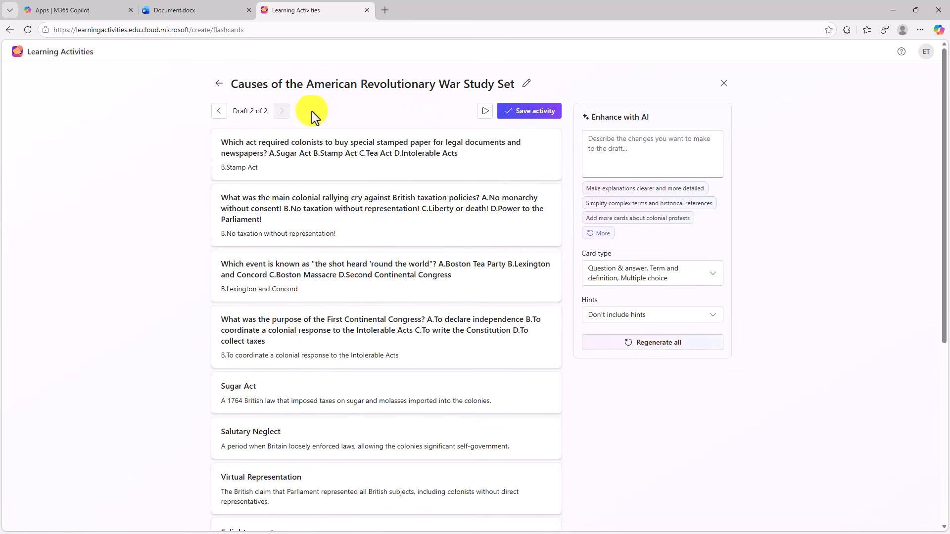
Compare the two drafts, return to the first draft and save it as the activity
click(218, 117)
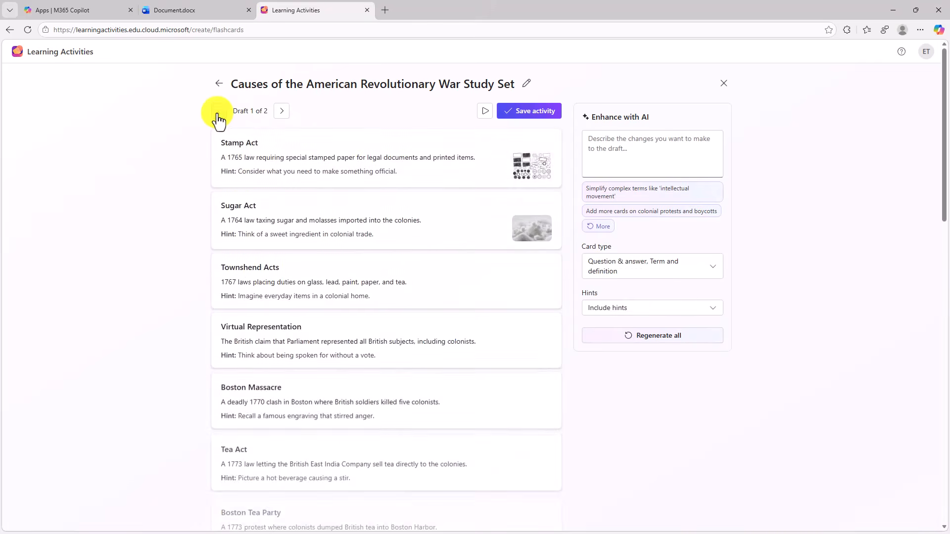
click(282, 113)
scroll(346, 306, down, 3)
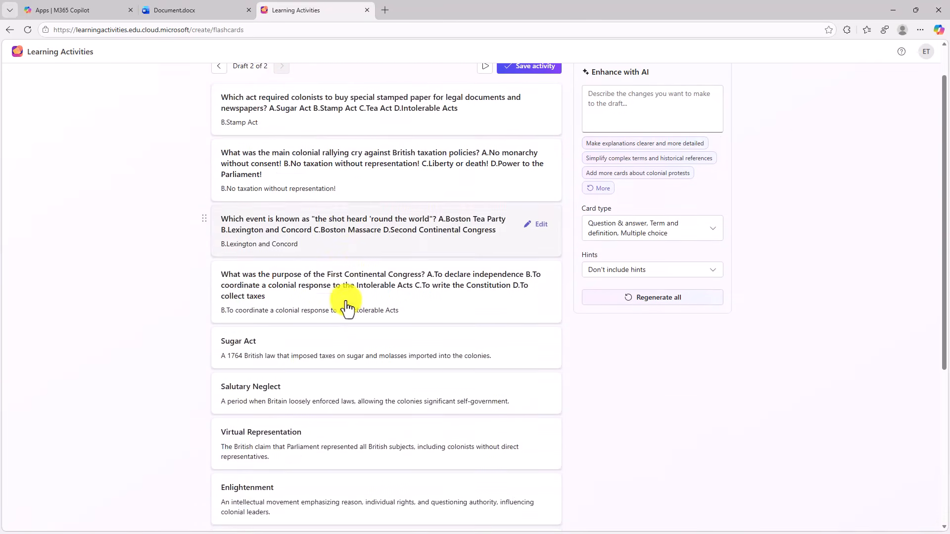
scroll(348, 319, up, 3)
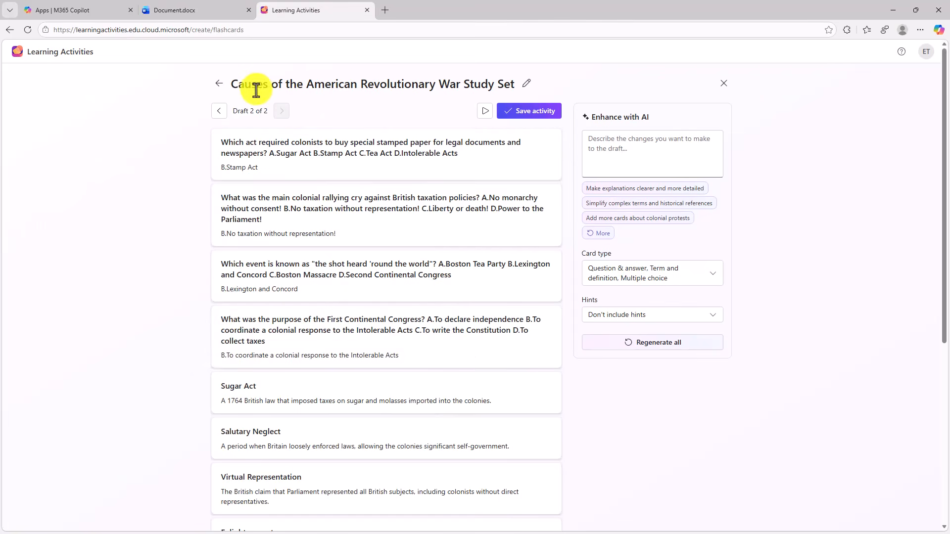
click(216, 117)
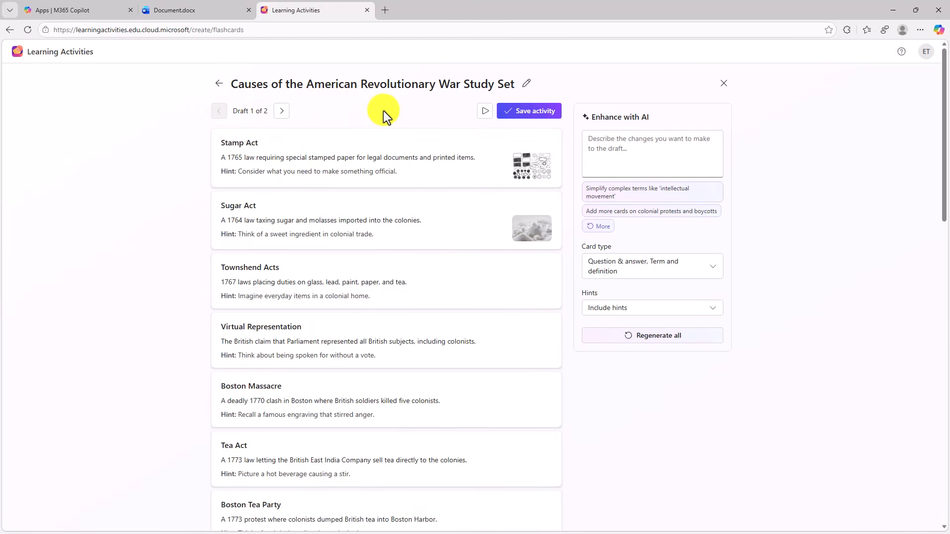
click(532, 116)
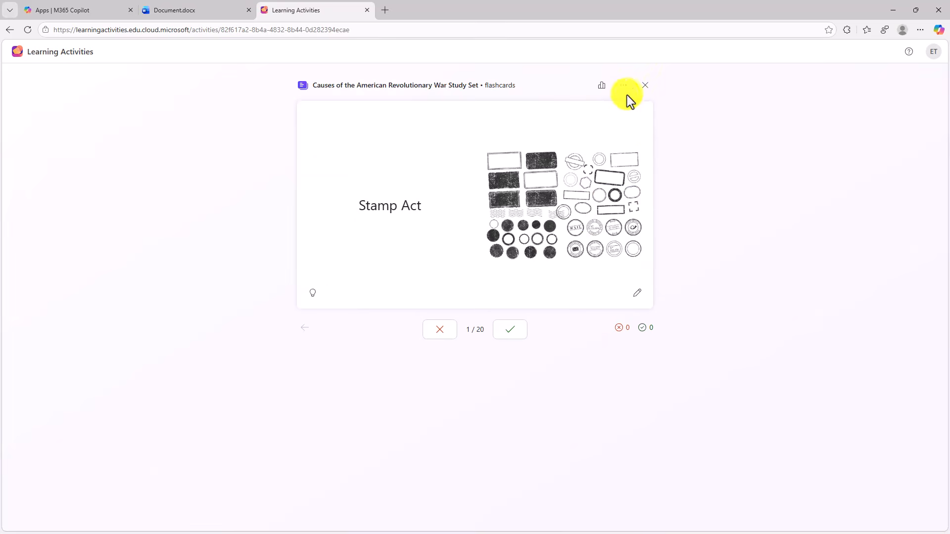
Turn on card shuffling for the saved activity and view its keyboard shortcuts
click(626, 88)
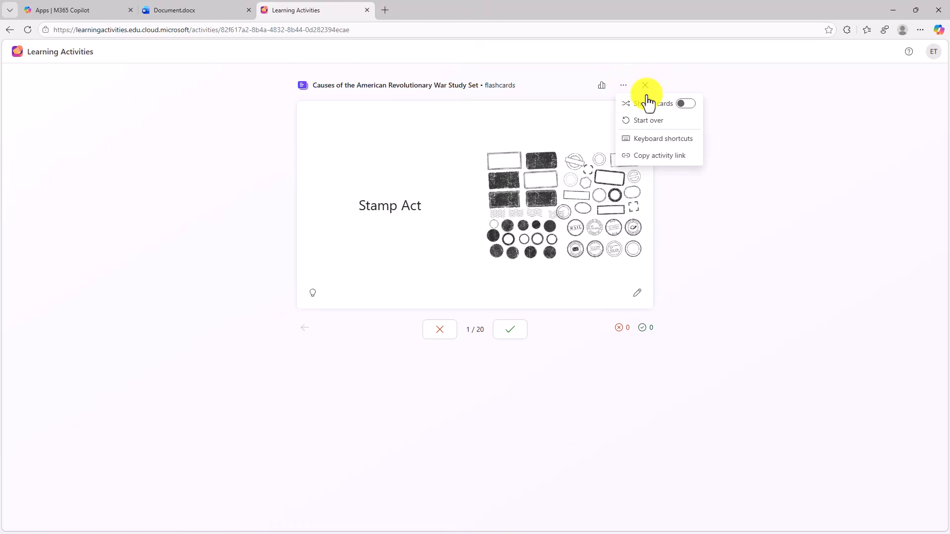
click(687, 103)
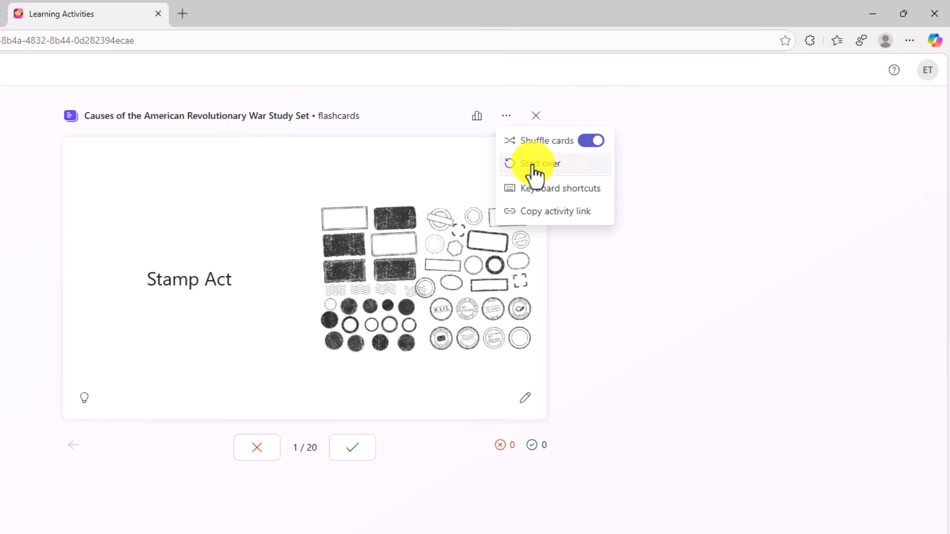
click(570, 192)
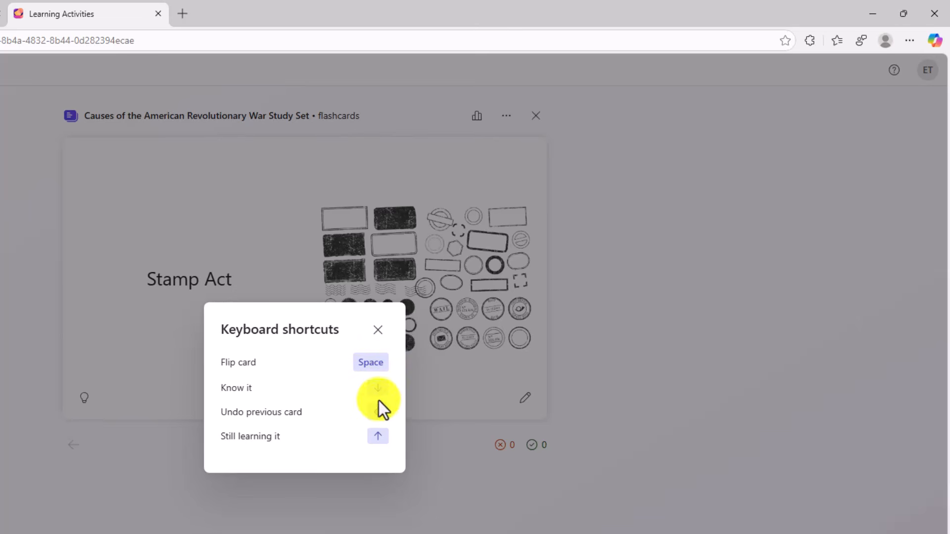
click(377, 330)
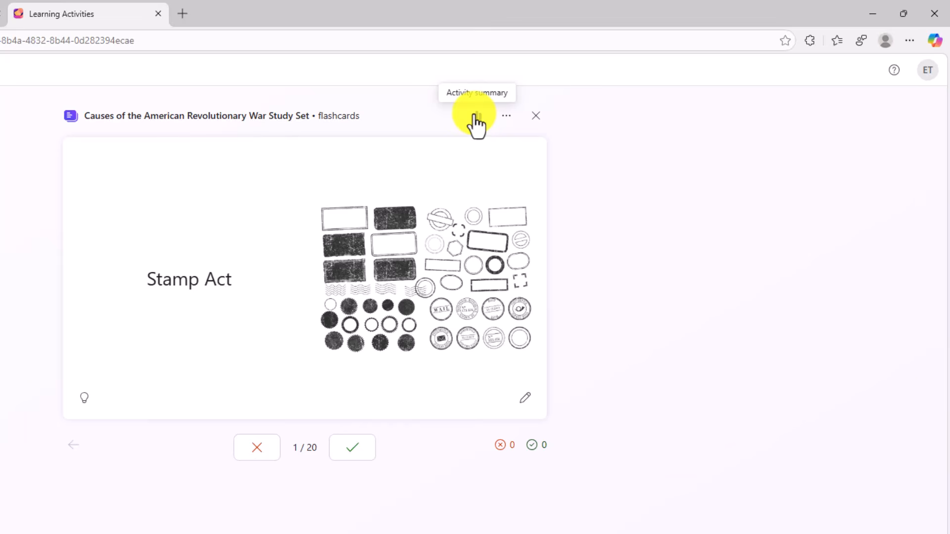
View the activity summary, and practise the full set, marking 15 cards as known and 5 as still learning
click(476, 118)
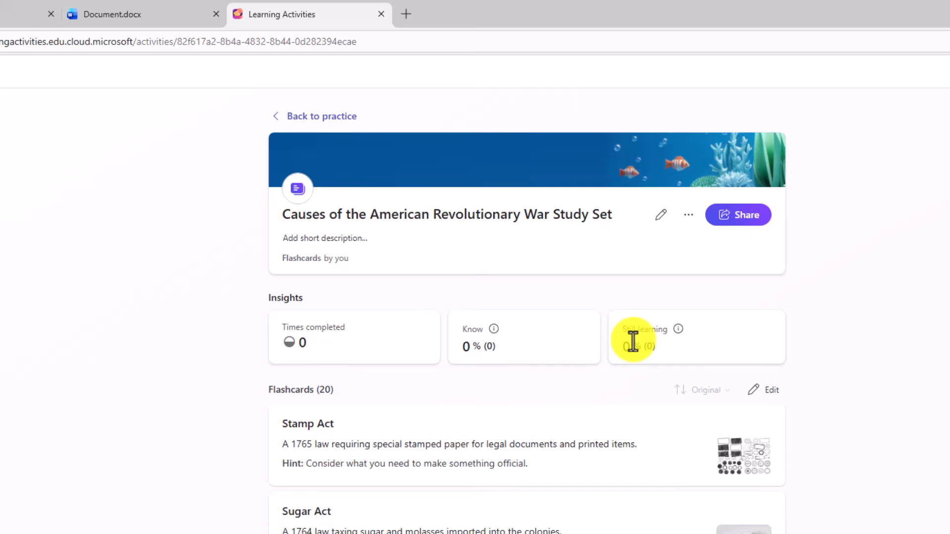
click(321, 119)
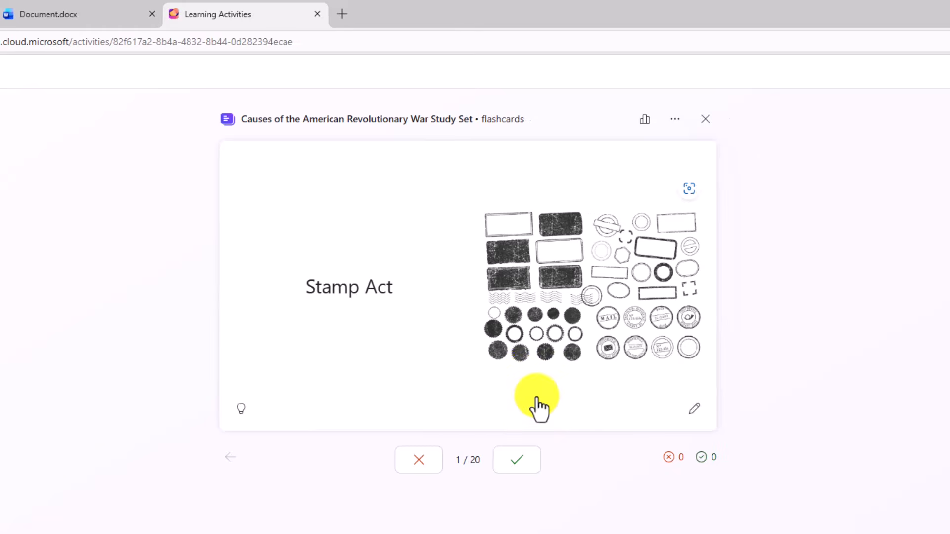
click(579, 465)
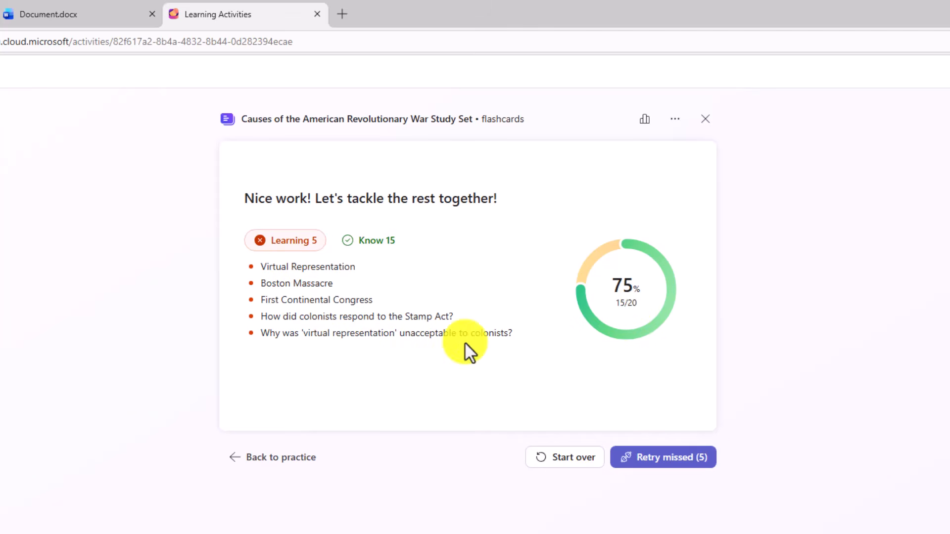
Retry the five missed cards and mark each one as known
click(673, 461)
click(510, 468)
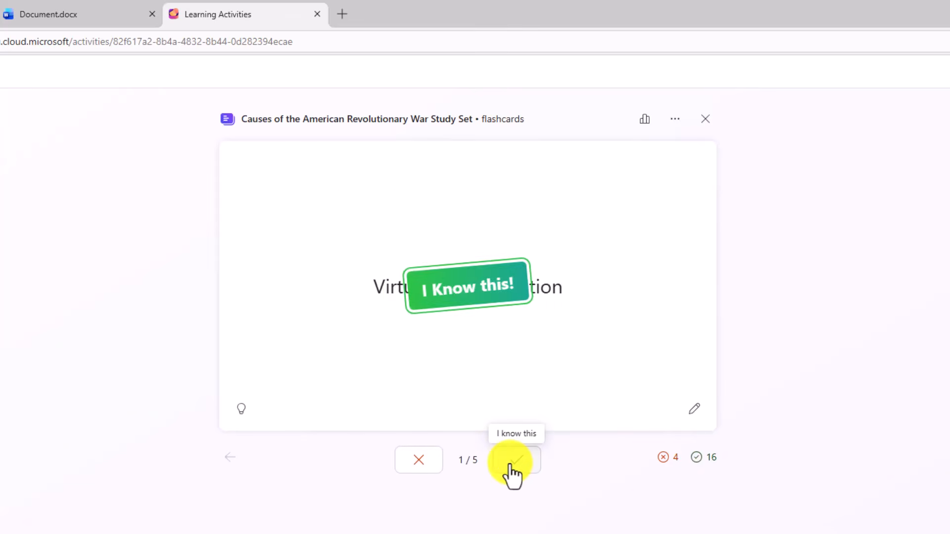
click(511, 467)
click(510, 468)
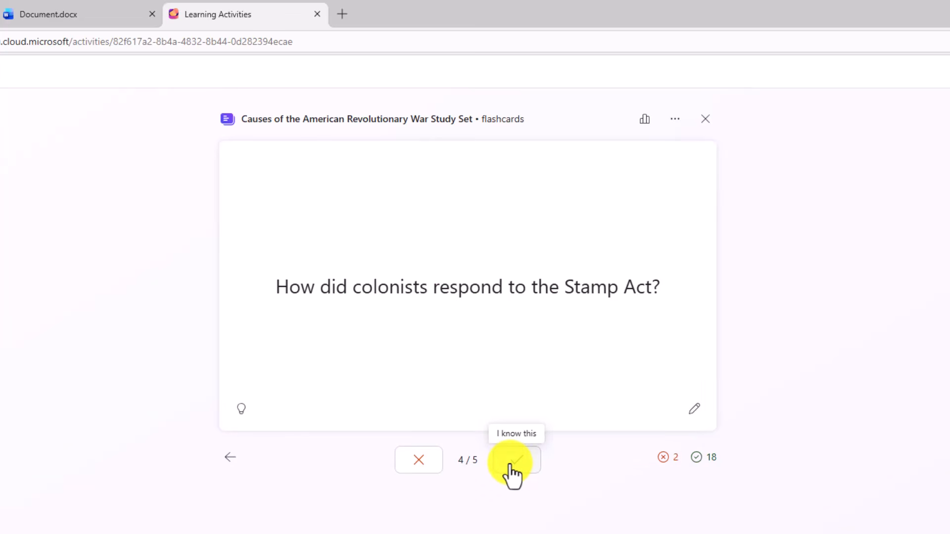
click(510, 467)
click(510, 468)
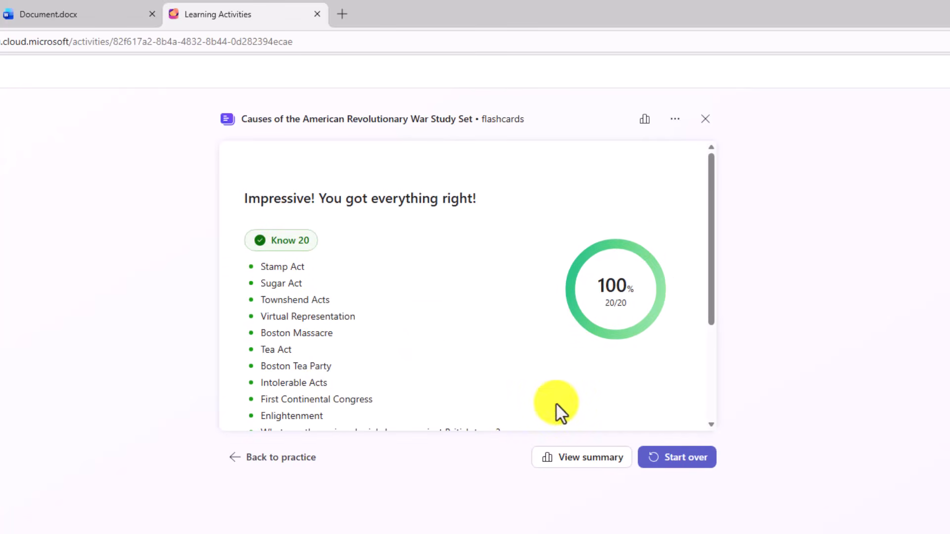
Open the practice summary and examine the insights and the learning status of each card
click(578, 458)
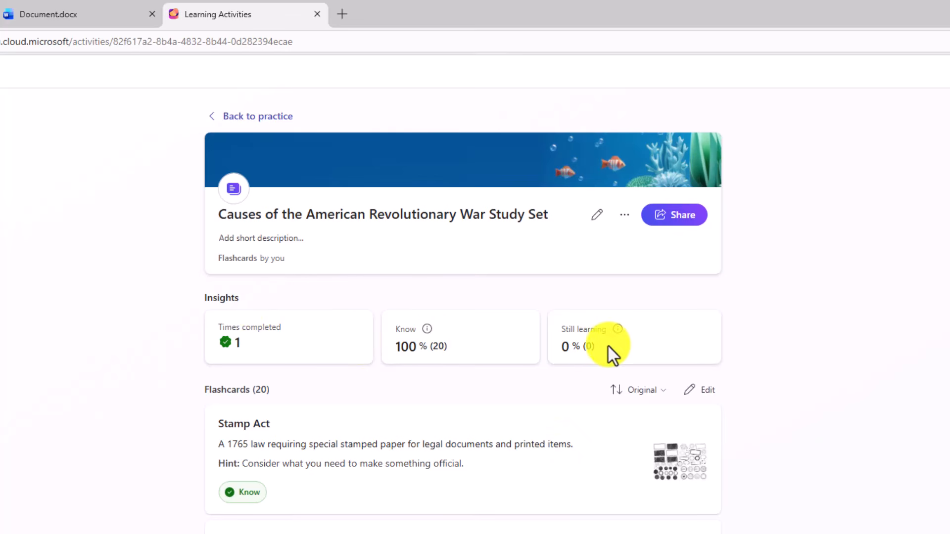
scroll(523, 434, down, 10)
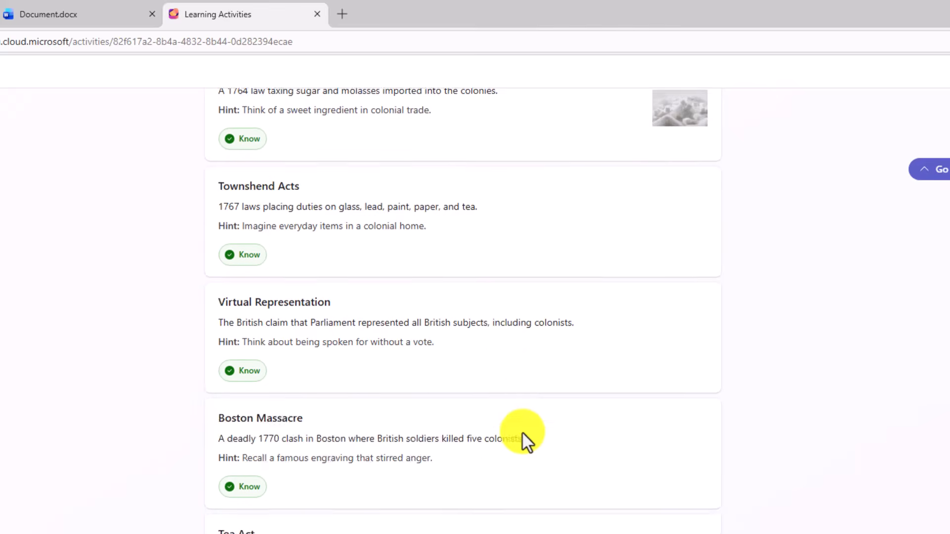
scroll(521, 433, up, 8)
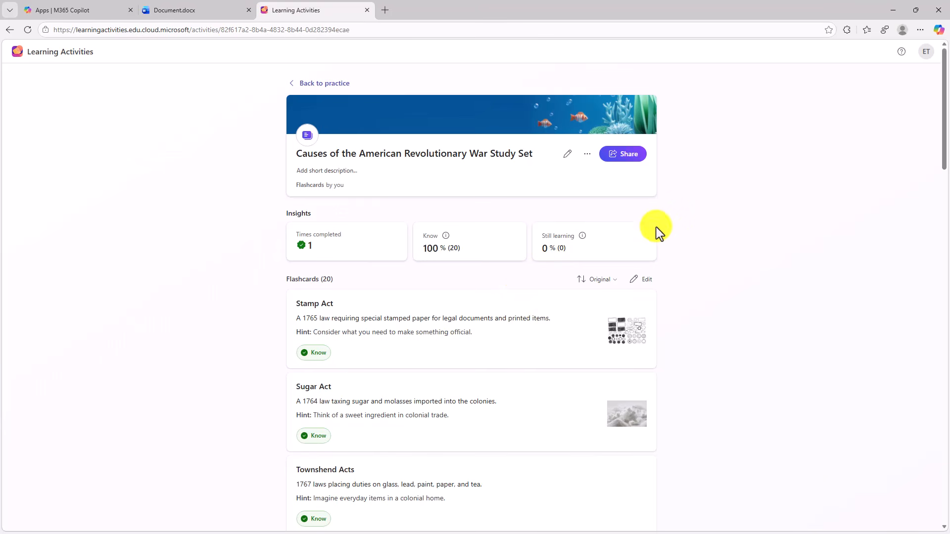
Copy the sharing link for the Causes of the American Revolutionary War Study Set and close the sharing options
click(623, 159)
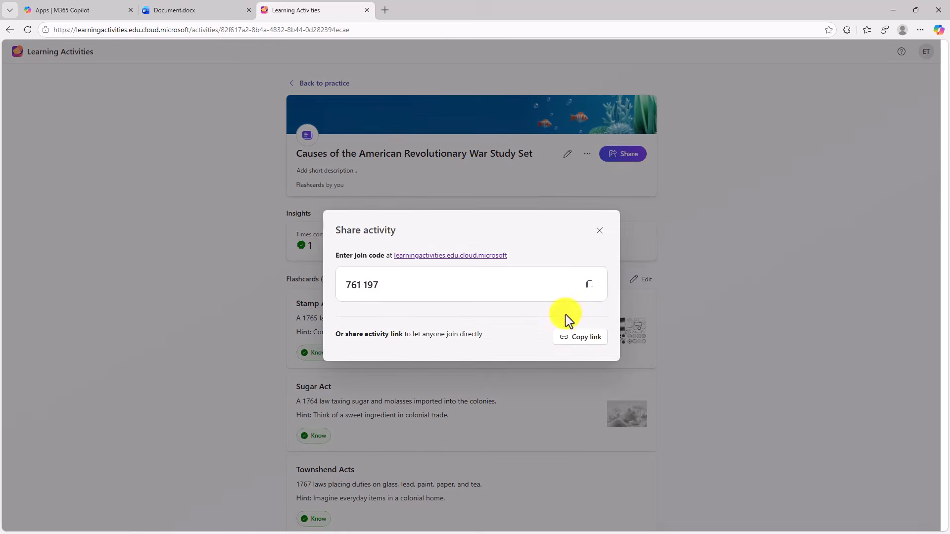
click(585, 339)
click(599, 231)
Return to the Learning Activities home page, bookmark the Causes of the American Revolutionary War Study Set and view its further options
click(62, 60)
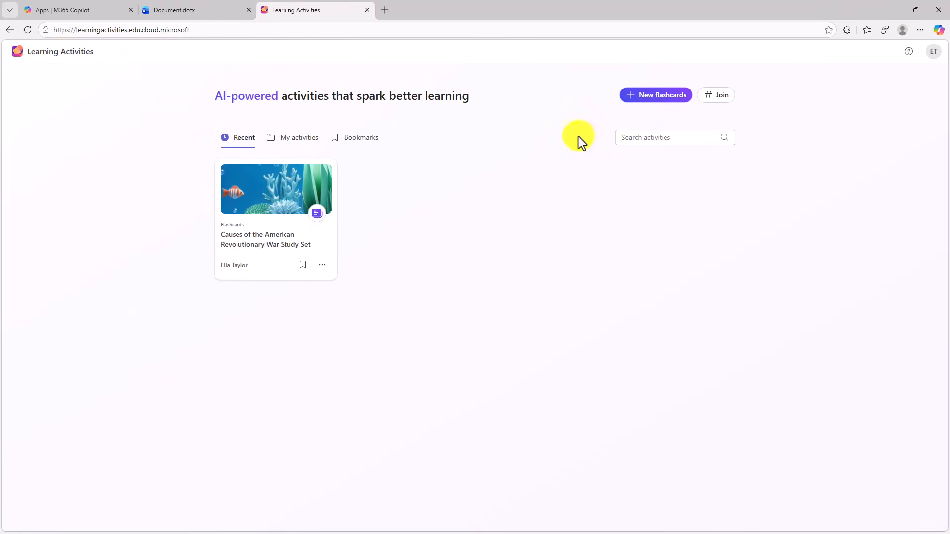
click(302, 267)
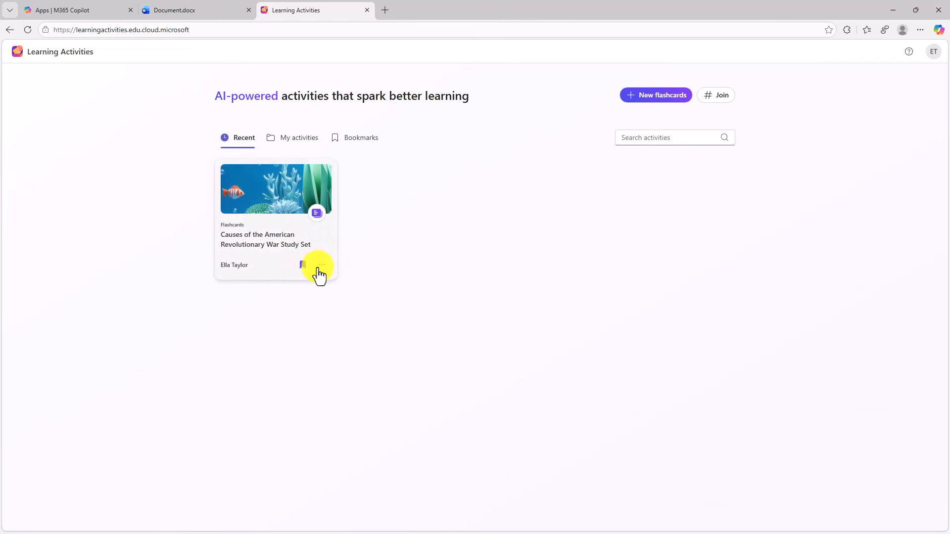
click(321, 265)
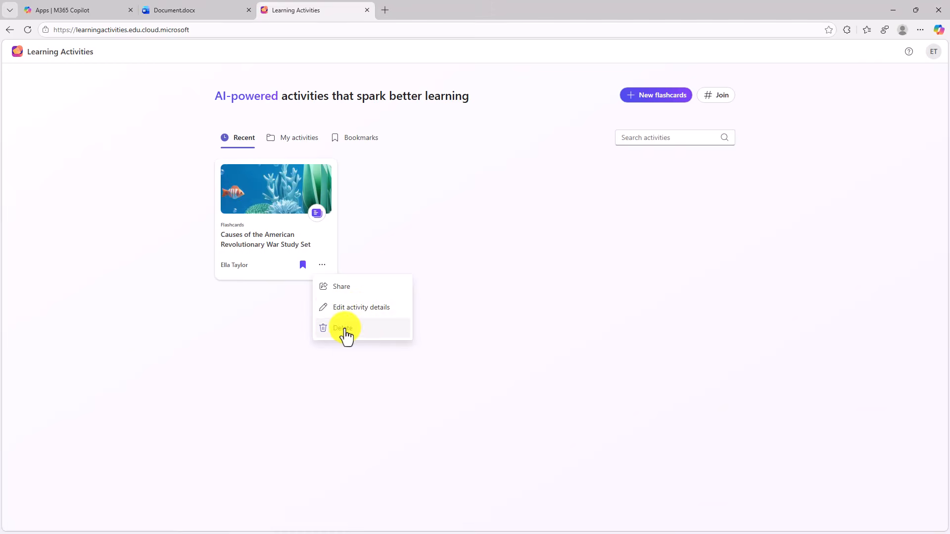
click(507, 194)
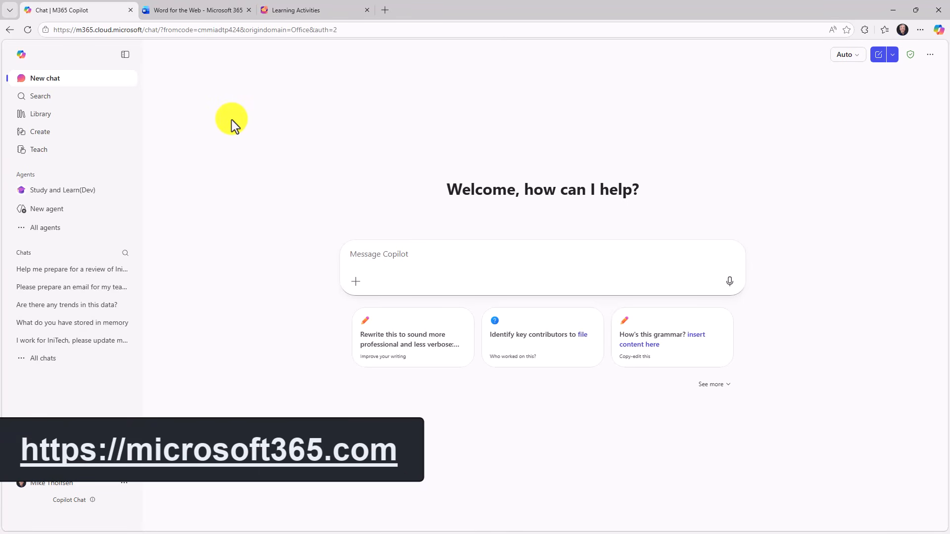
Switch to M365 Copilot's Teach area, start a flashcard set from the study aids and paste the lesson packet as learning content
click(29, 153)
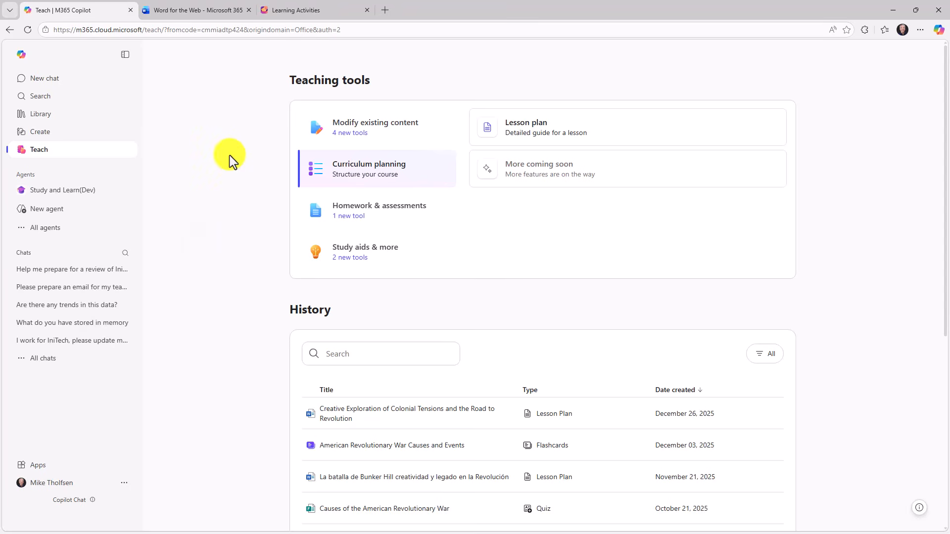
click(387, 252)
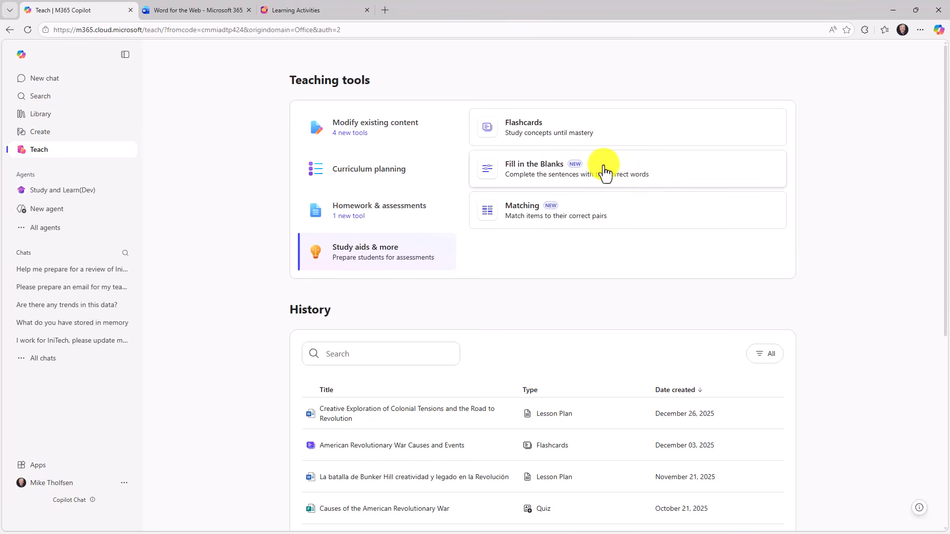
click(544, 133)
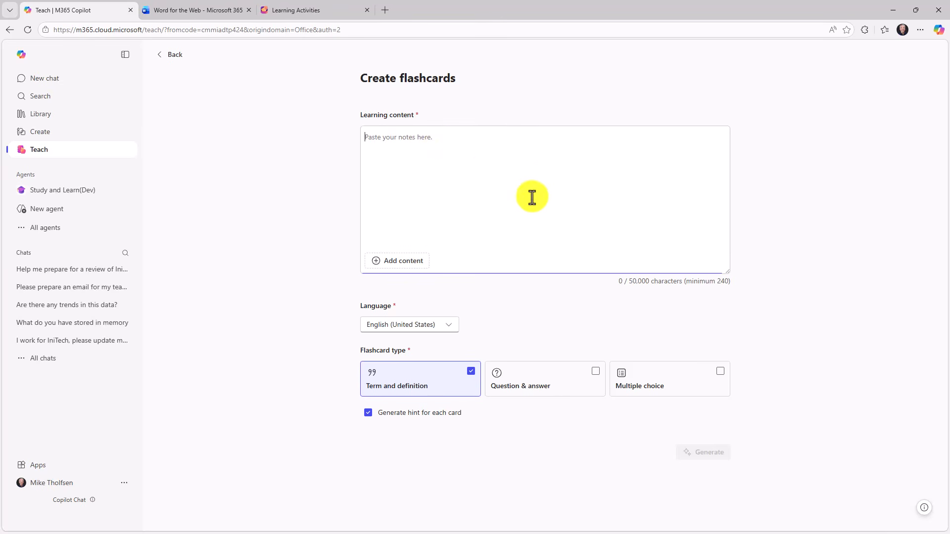
key(ctrl+v)
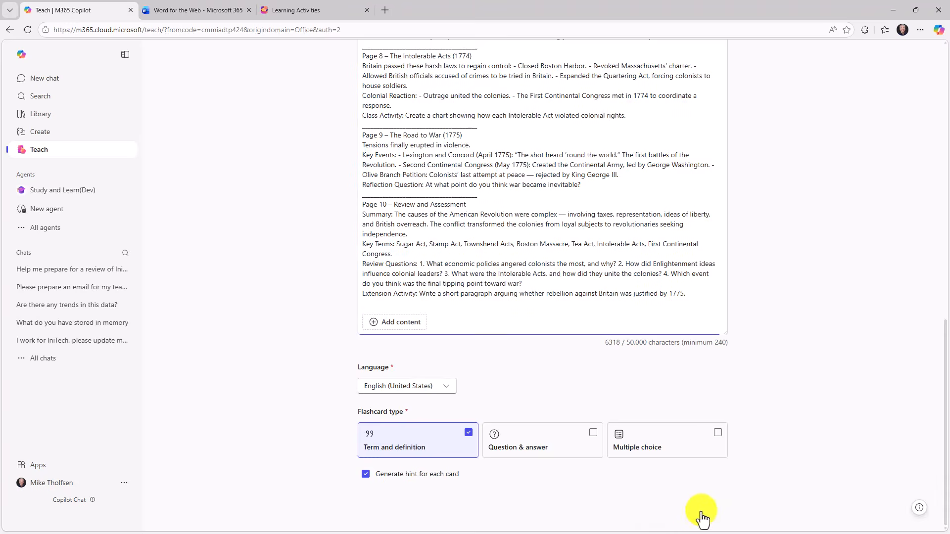
Generate English term-and-definition flashcards with hints, save the activity and view the saved set
click(700, 513)
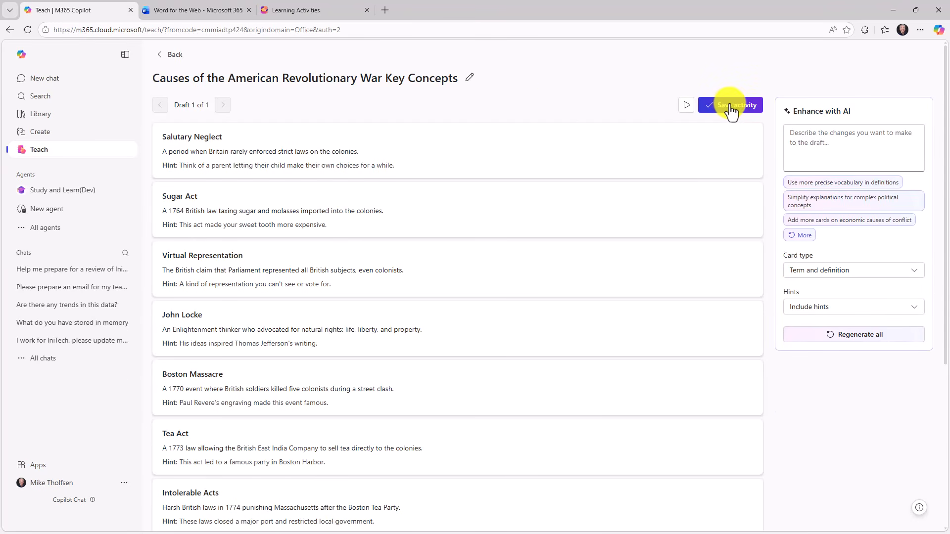
click(731, 110)
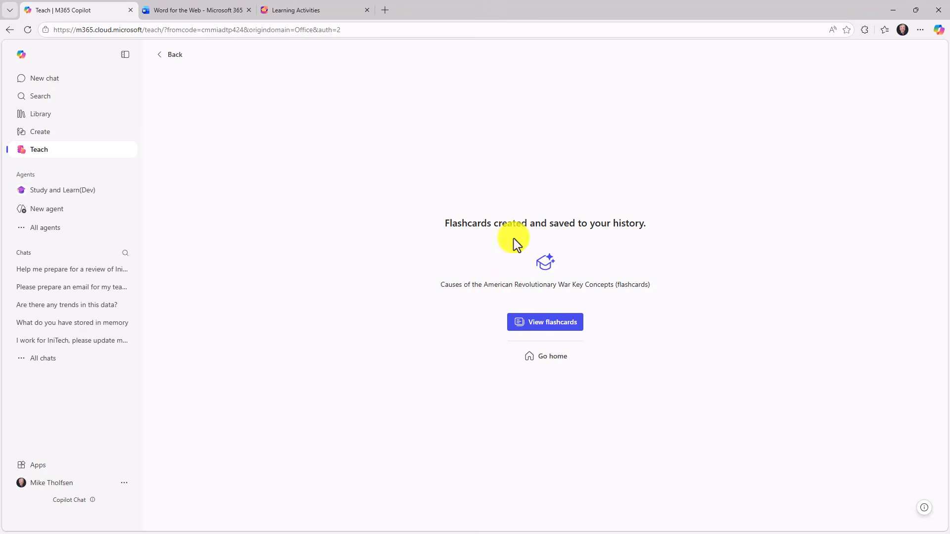
click(551, 332)
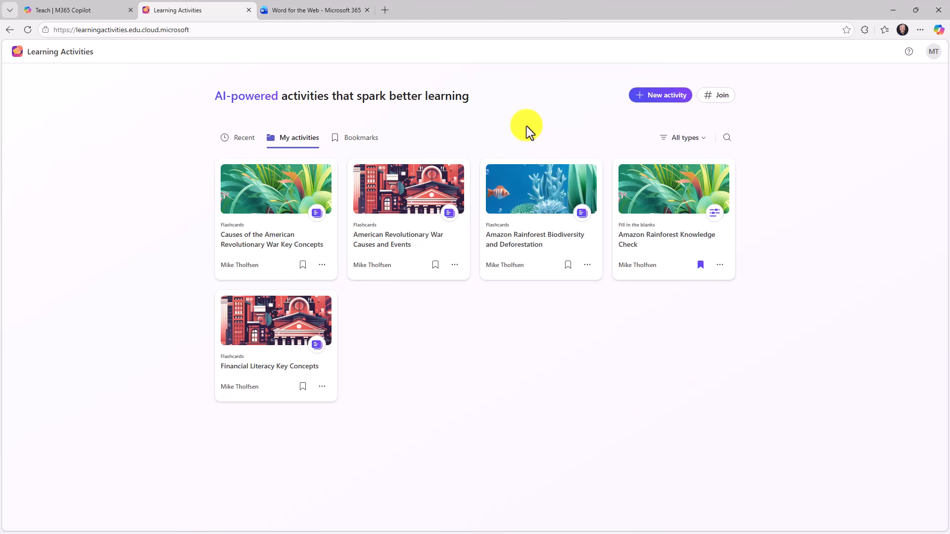
Open the American Revolutionary War Causes and Events flashcards in Learning Activities and copy the set's join code for sharing
click(406, 187)
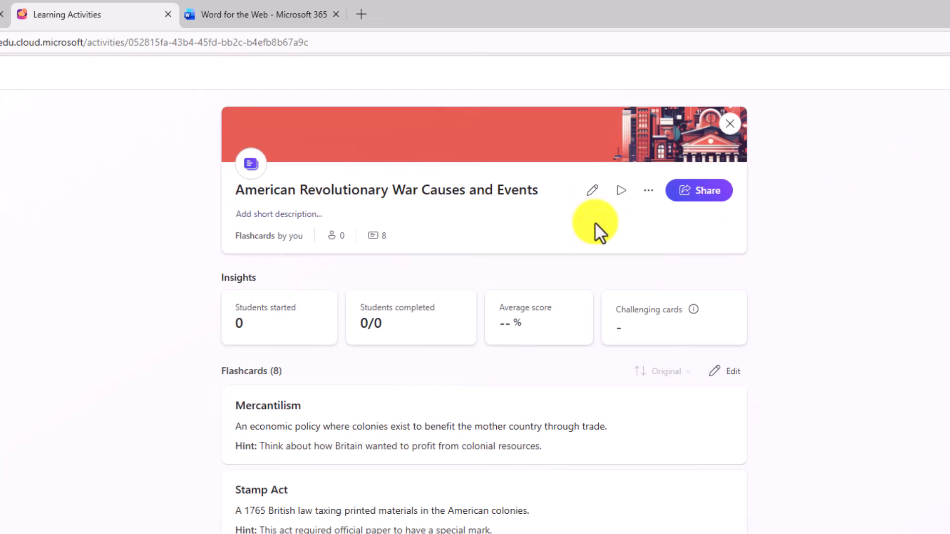
click(695, 194)
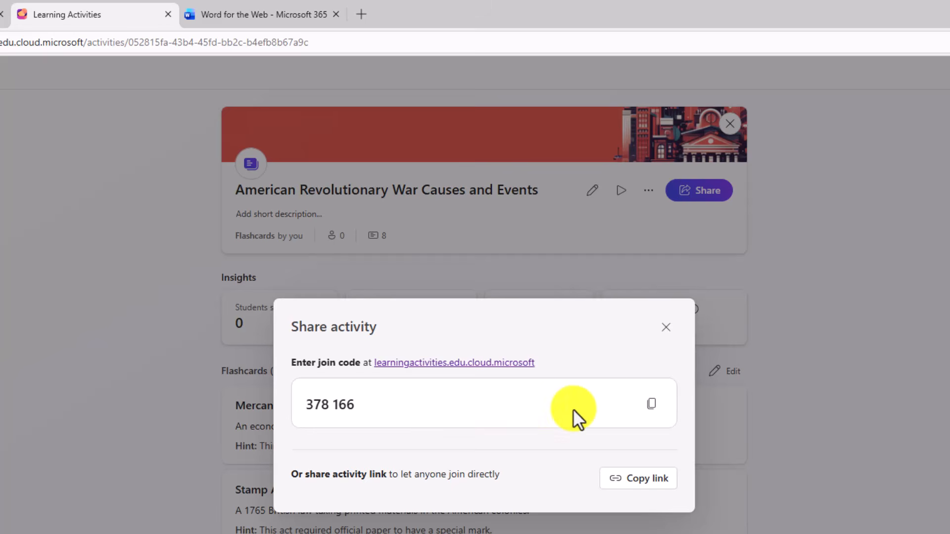
click(651, 405)
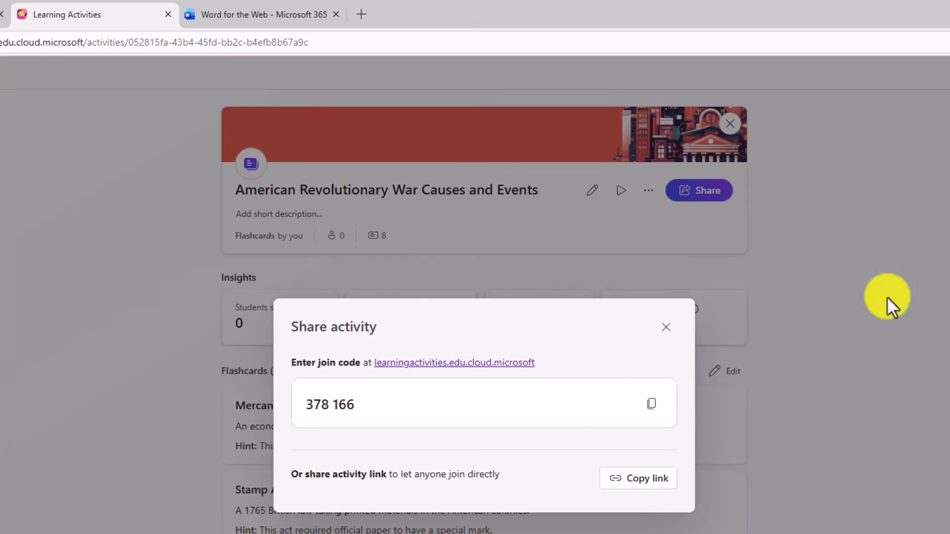
click(666, 328)
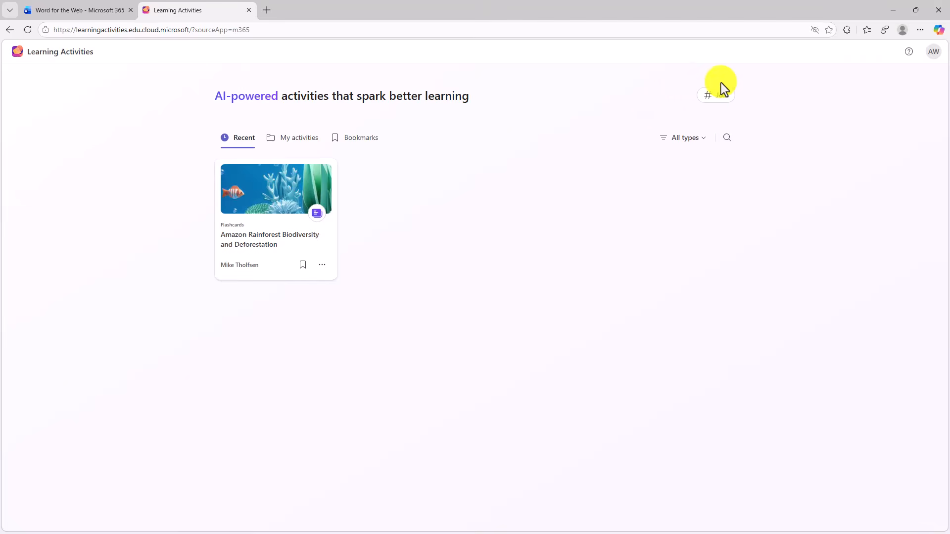
From the student account's Learning Activities page, join the shared flashcard activity with the copied join code
click(717, 95)
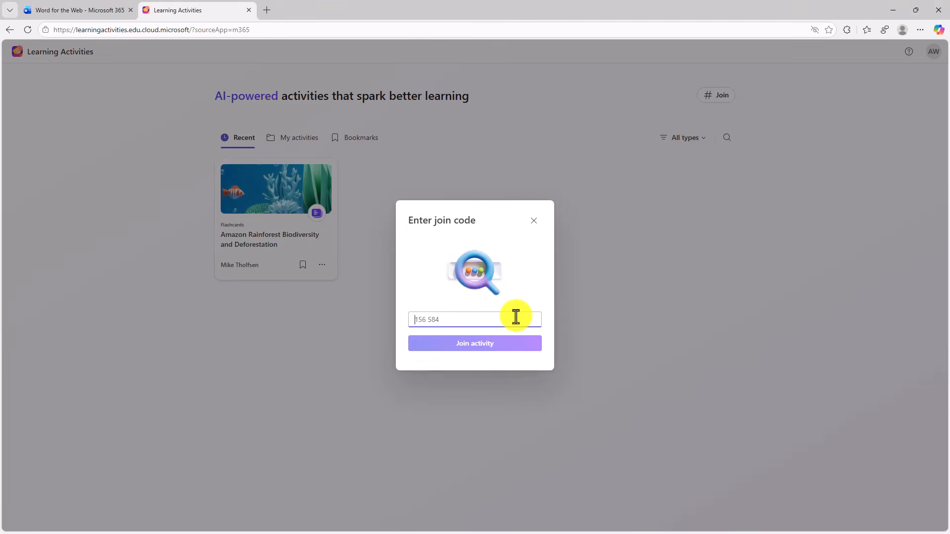
key(ctrl+v)
click(476, 343)
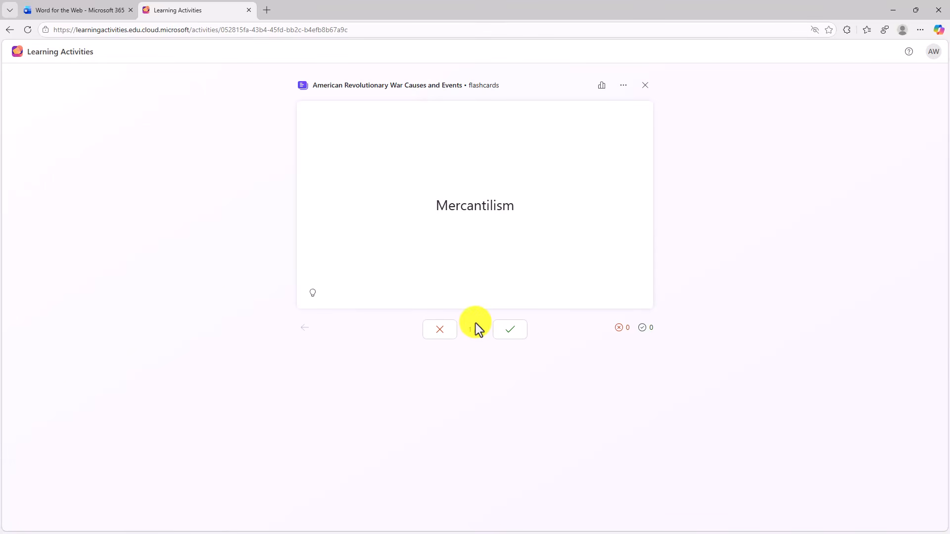
Practise the first five cards, marking the first, second and fourth as known and the third and fifth as still learning
click(510, 336)
click(510, 335)
click(437, 335)
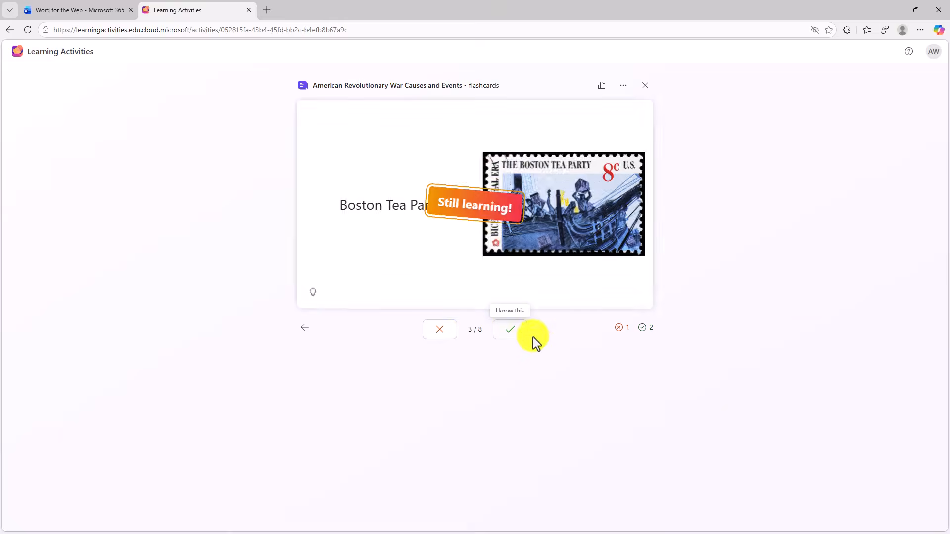
click(512, 337)
click(436, 336)
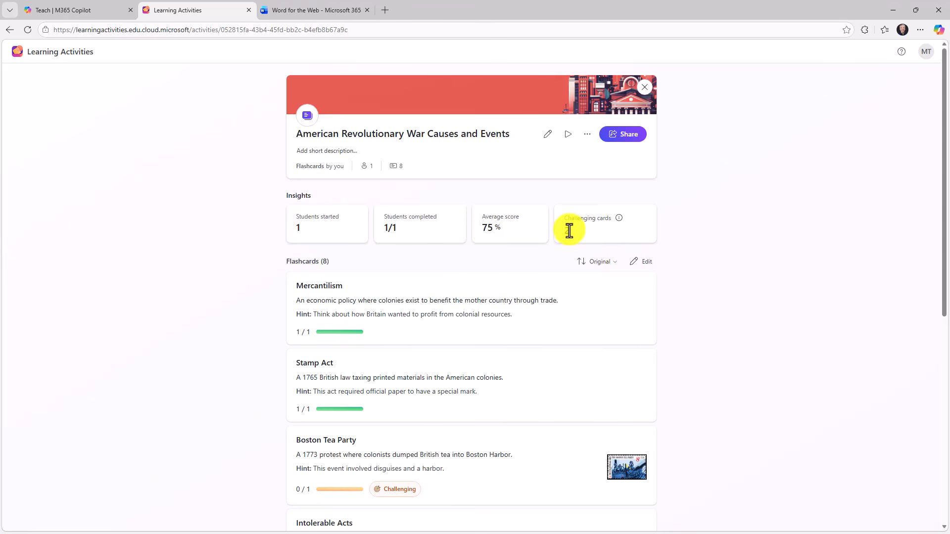
Examine the teacher's insights for American Revolutionary War Causes and Events, including each card's student results and challenging labels
scroll(468, 291, down, 4)
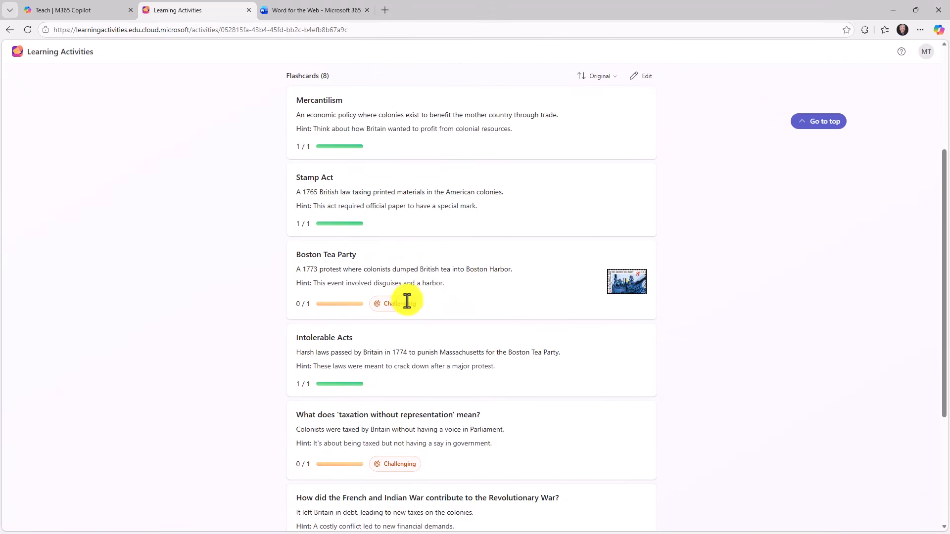
scroll(406, 299, down, 3)
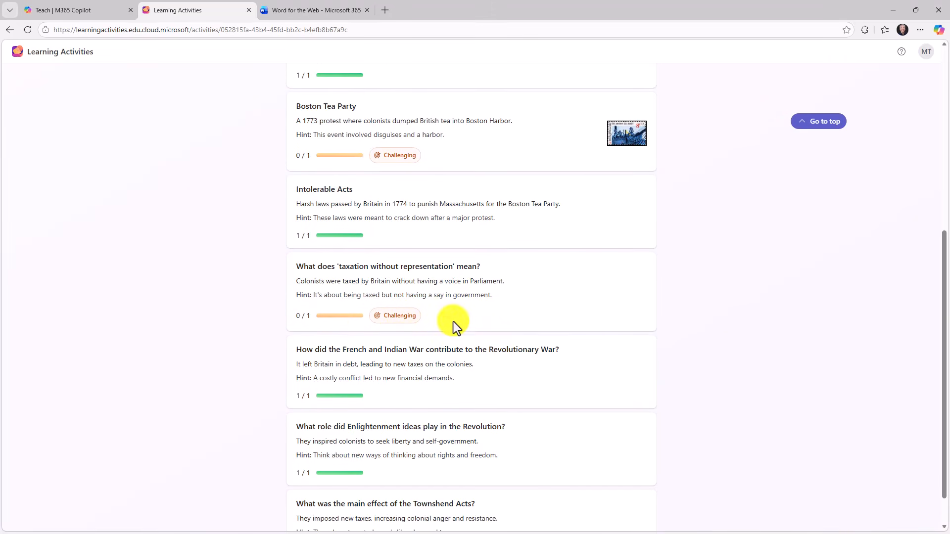
scroll(498, 375, up, 7)
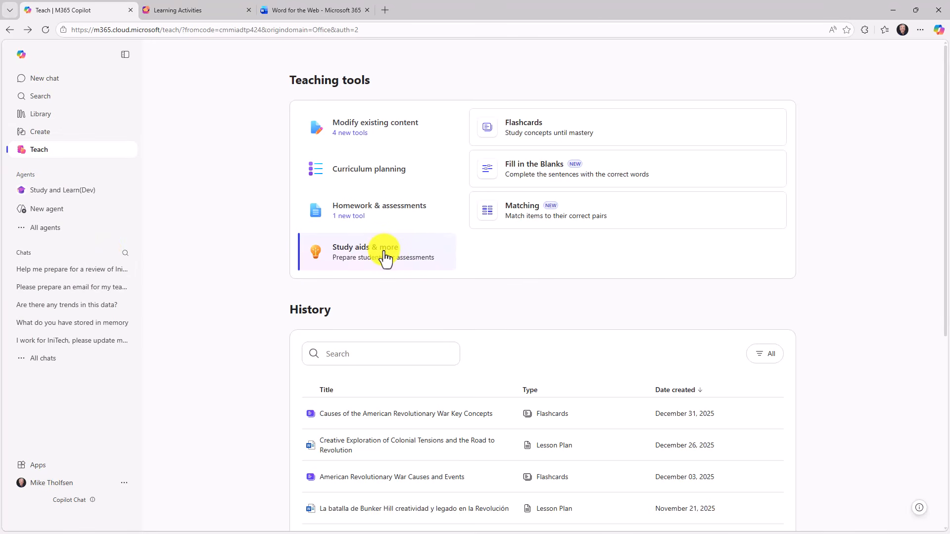
Return to the Learning Activities home page and view the activity types available for a new activity
click(188, 11)
click(43, 53)
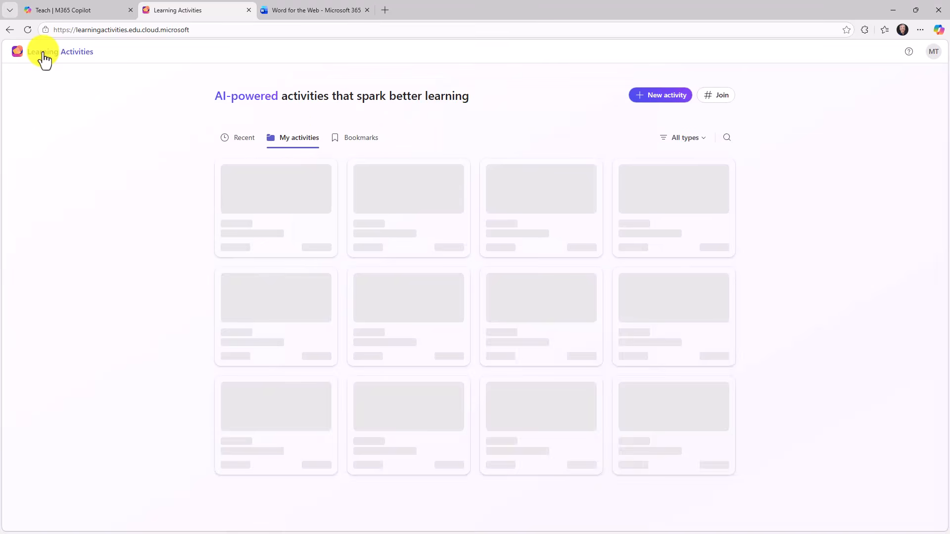
click(649, 101)
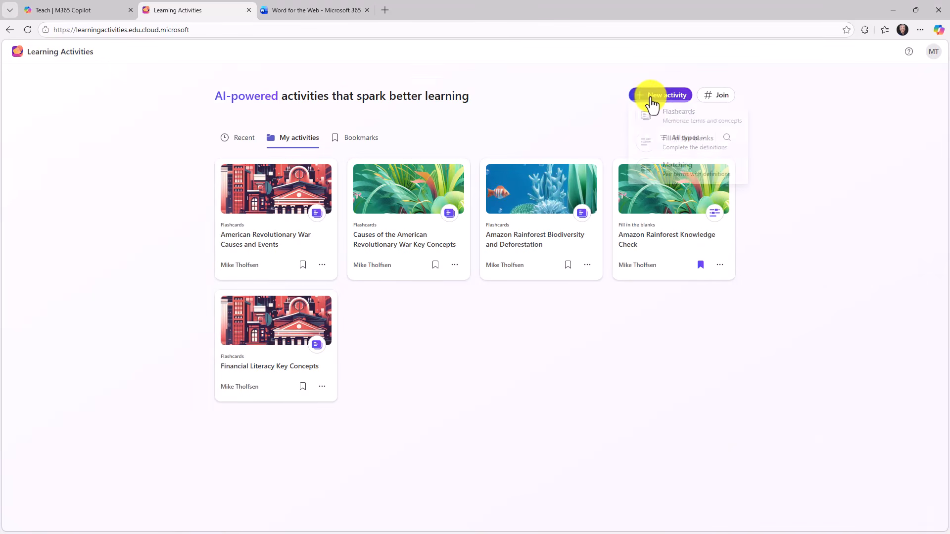
click(490, 120)
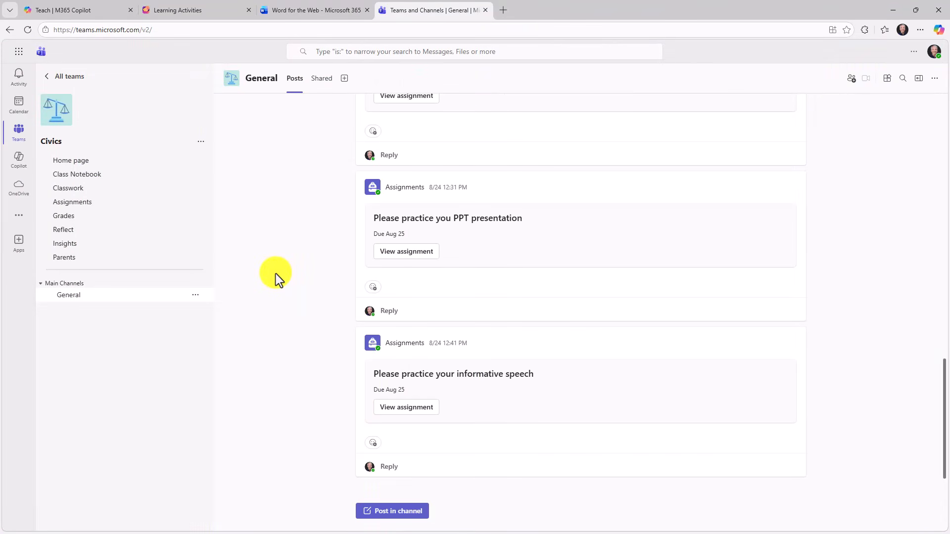
In the Teams Civics Classwork, start Copilot flashcards in the Revolutionary War module and paste the lesson packet as learning content
click(65, 191)
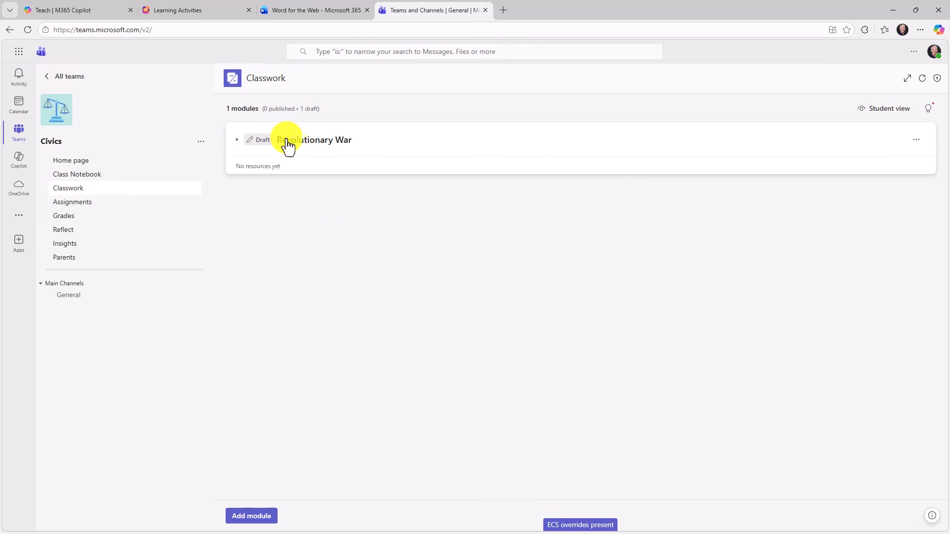
click(237, 145)
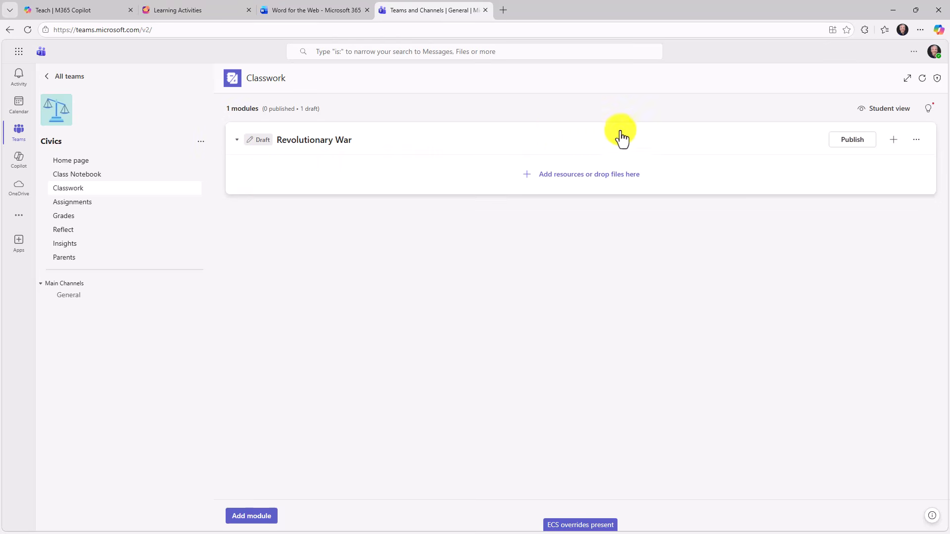
click(894, 141)
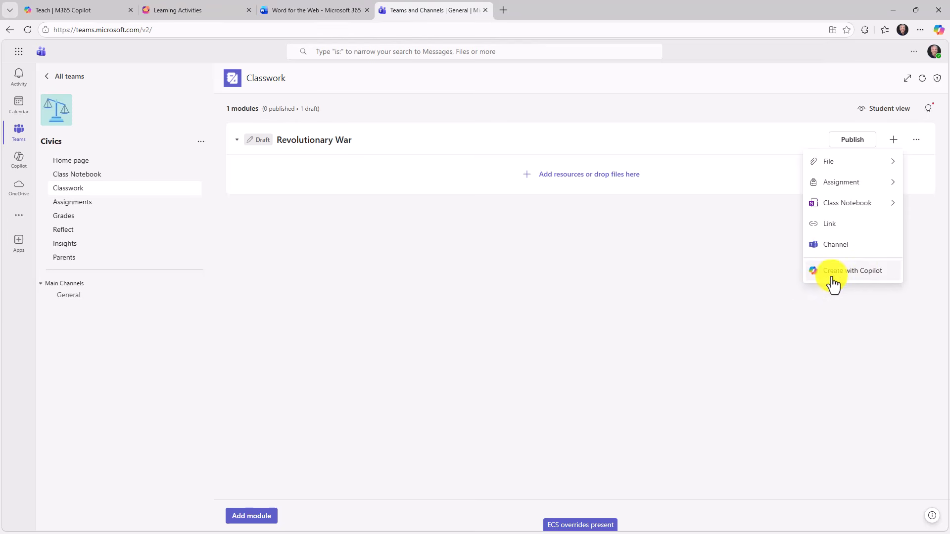
click(883, 277)
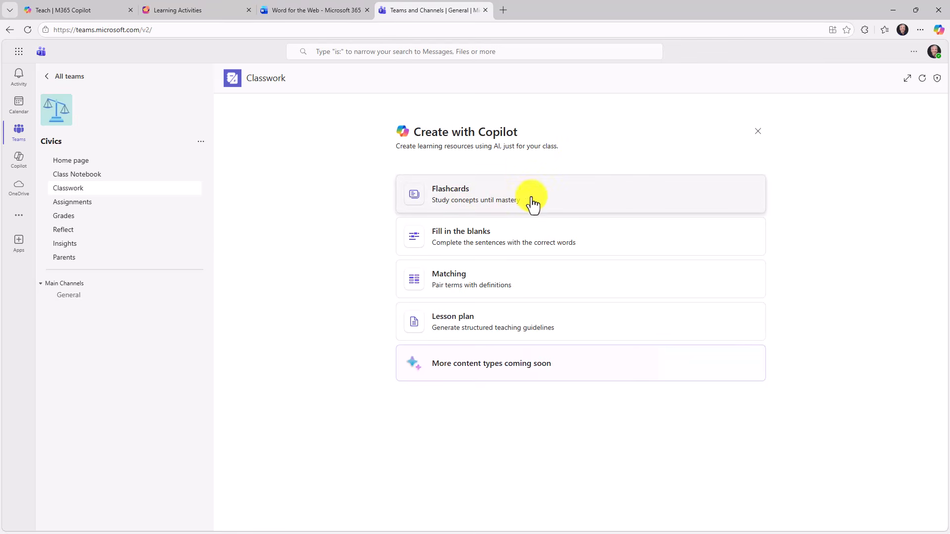
click(568, 204)
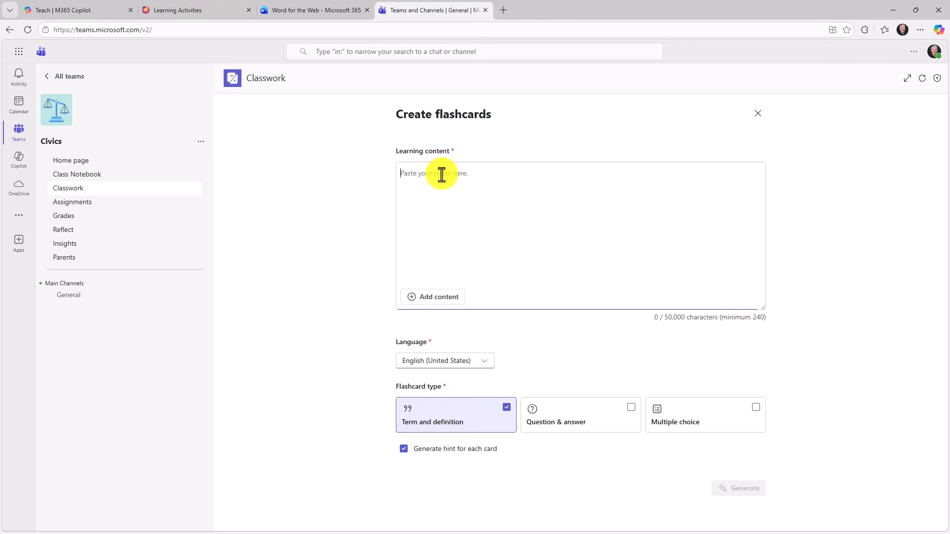
key(ctrl+v)
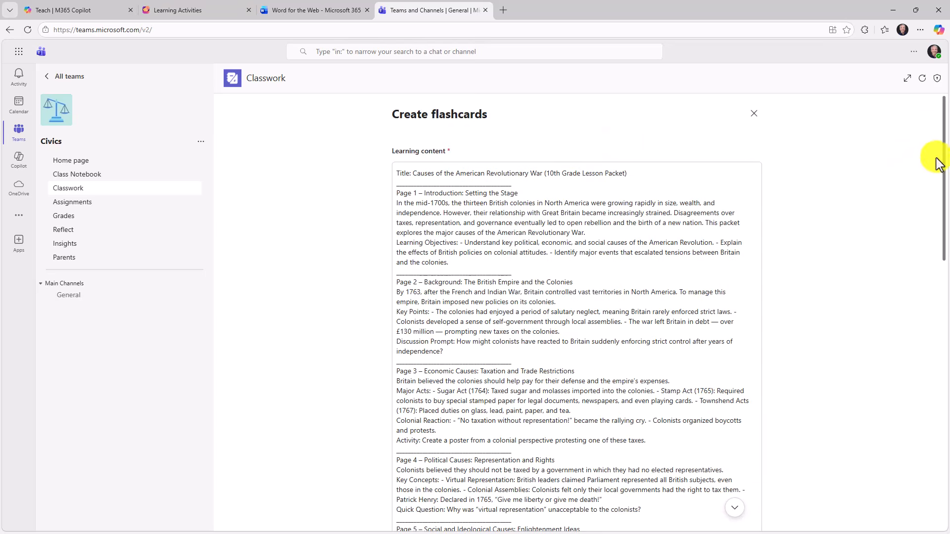
Generate term-and-definition flashcards with hints, save them to the Revolutionary War module and return to the module
drag(943, 159, 939, 449)
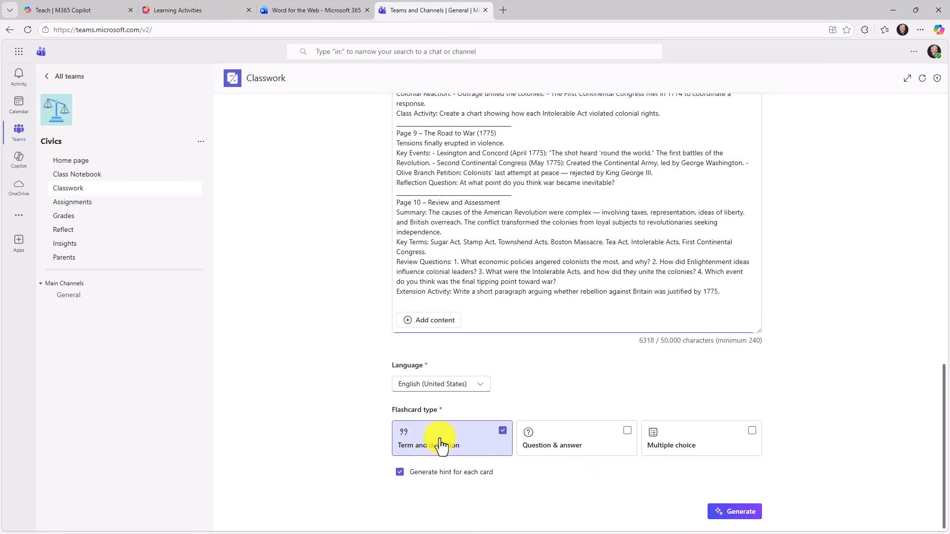
click(736, 512)
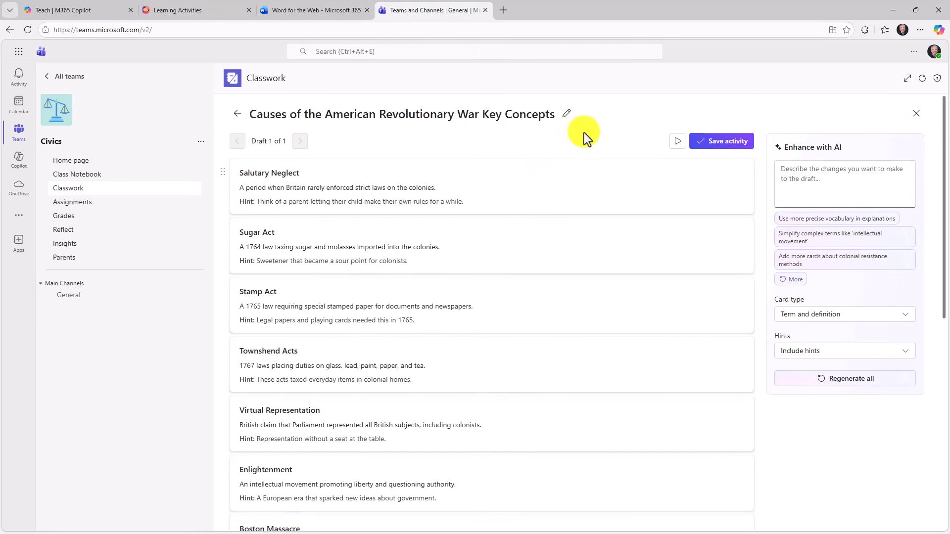
click(730, 147)
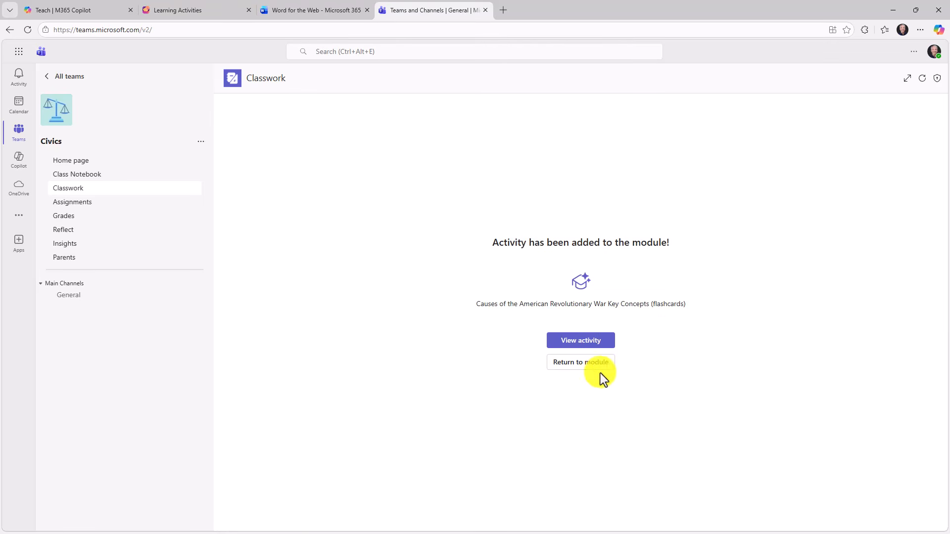
click(587, 370)
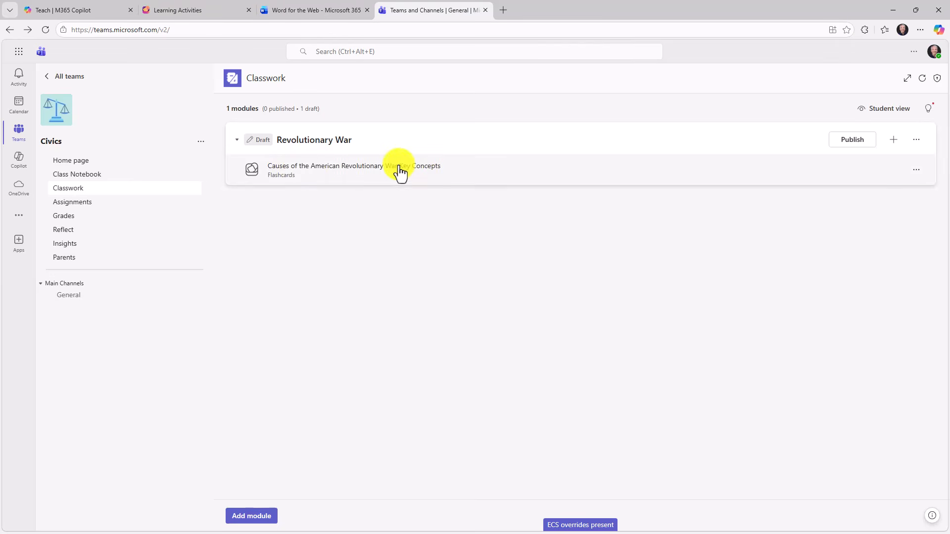